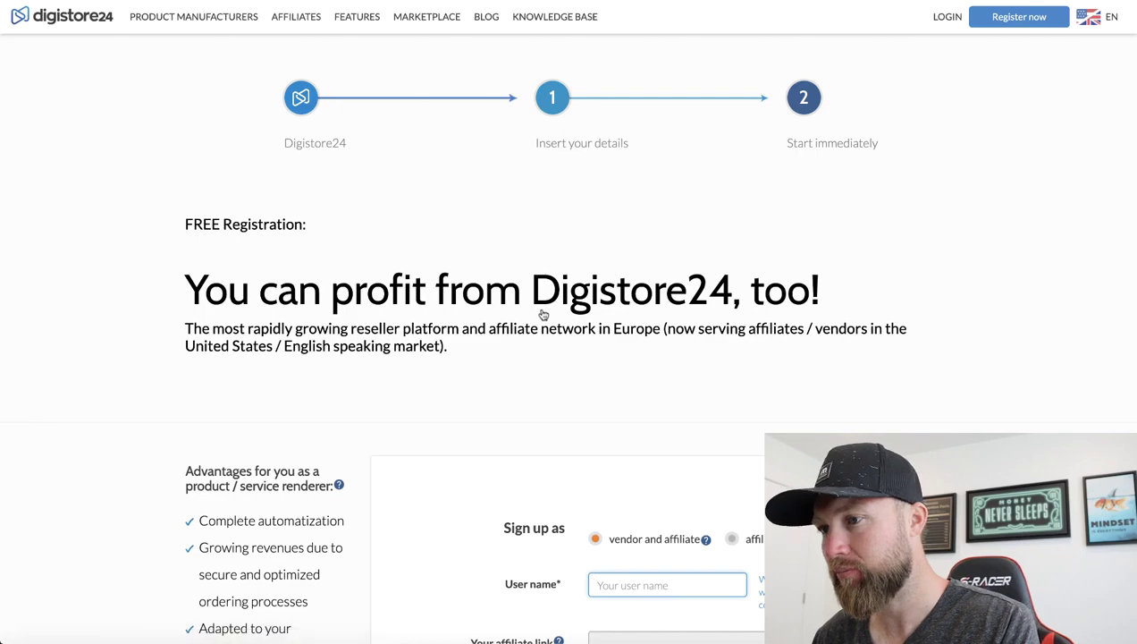
Choose the affiliate-only account type and enter a user name to generate the link preview
{"action": "scroll", "coordinate": [545, 322], "scroll_direction": "down", "scroll_amount": 4}
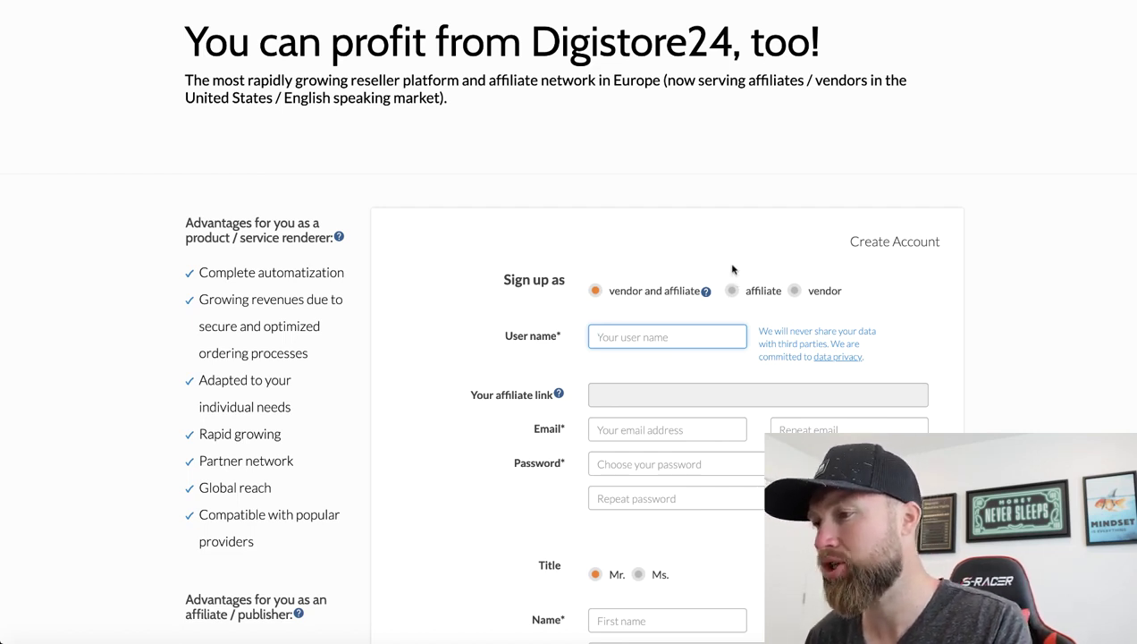
{"action": "left_click", "coordinate": [732, 291]}
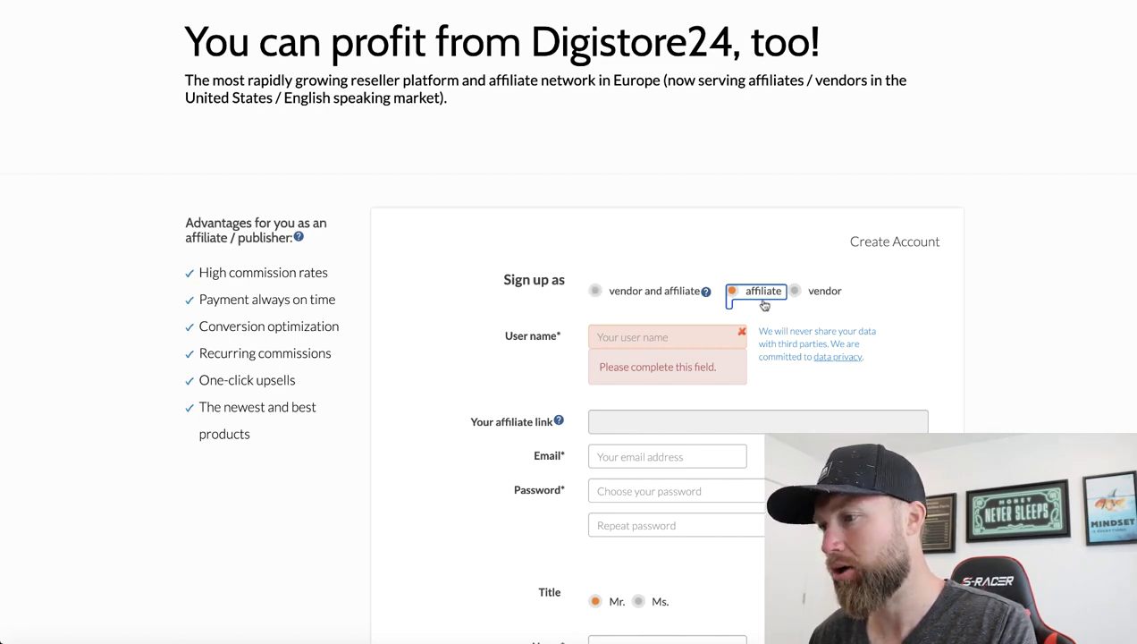
{"action": "left_click", "coordinate": [673, 331]}
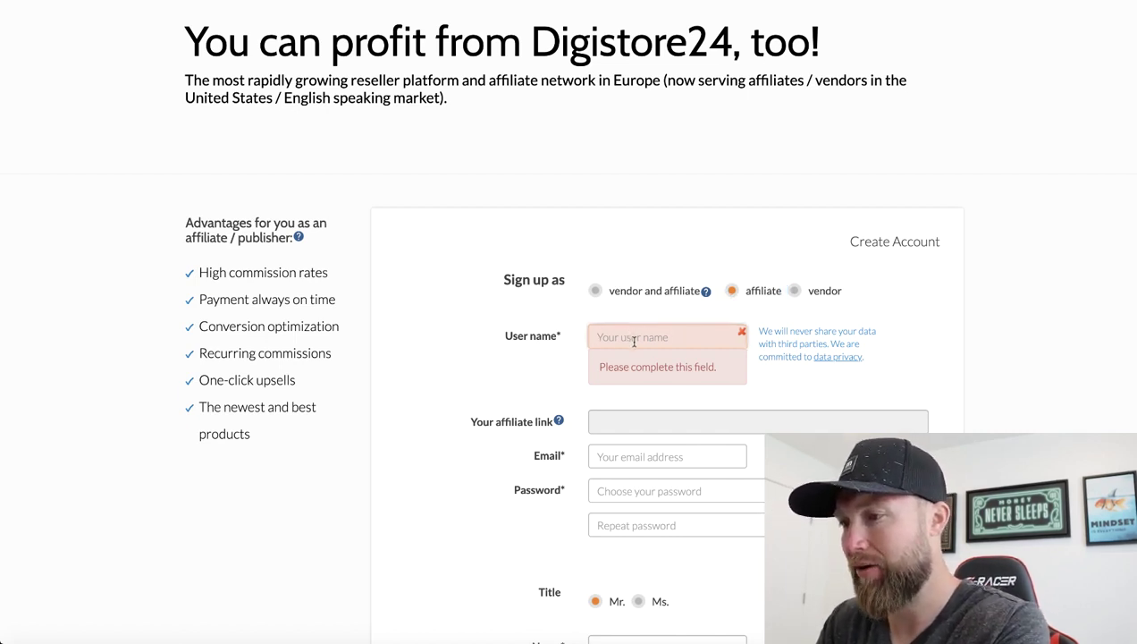
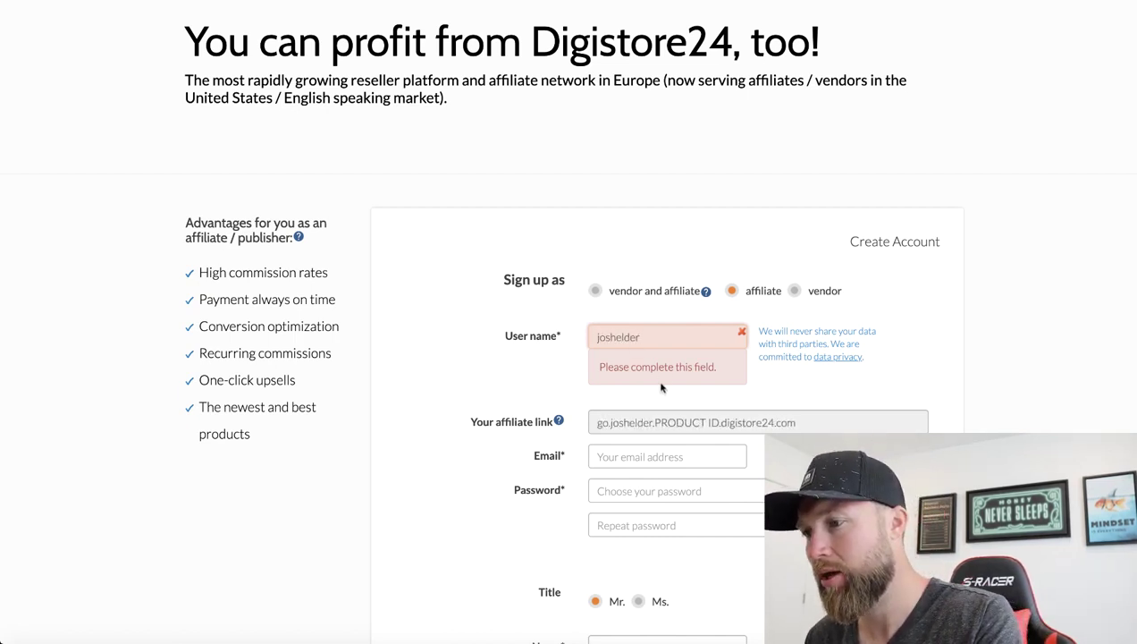
{"action": "key", "text": "Tab"}
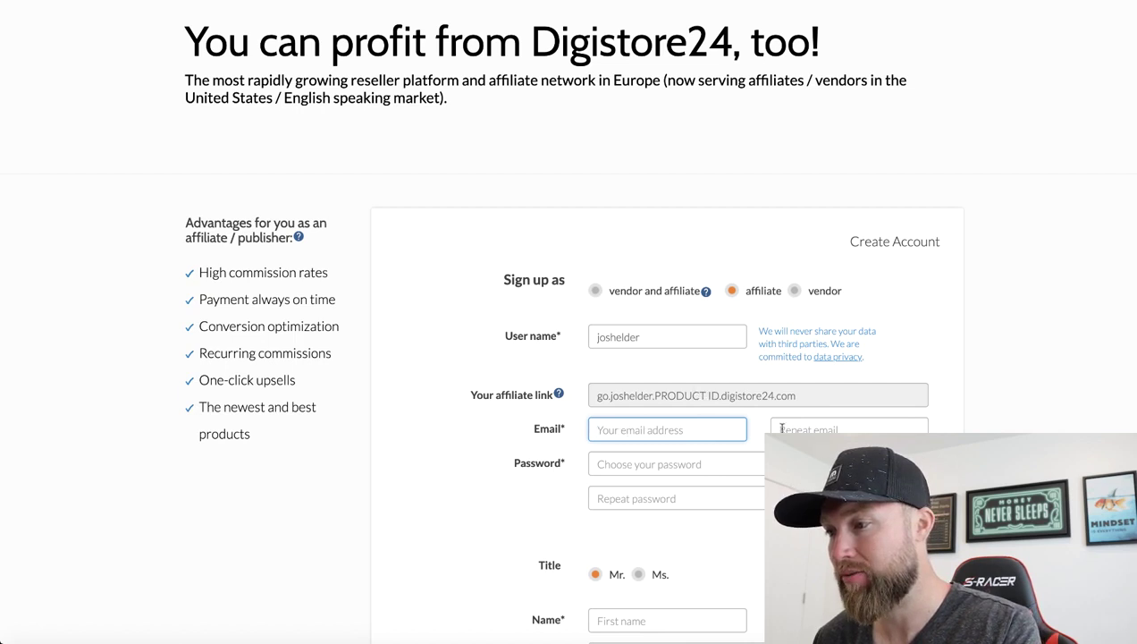
Leave the country as United States and tick the B2B contract agreement checkbox
{"action": "scroll", "coordinate": [740, 336], "scroll_direction": "down", "scroll_amount": 3}
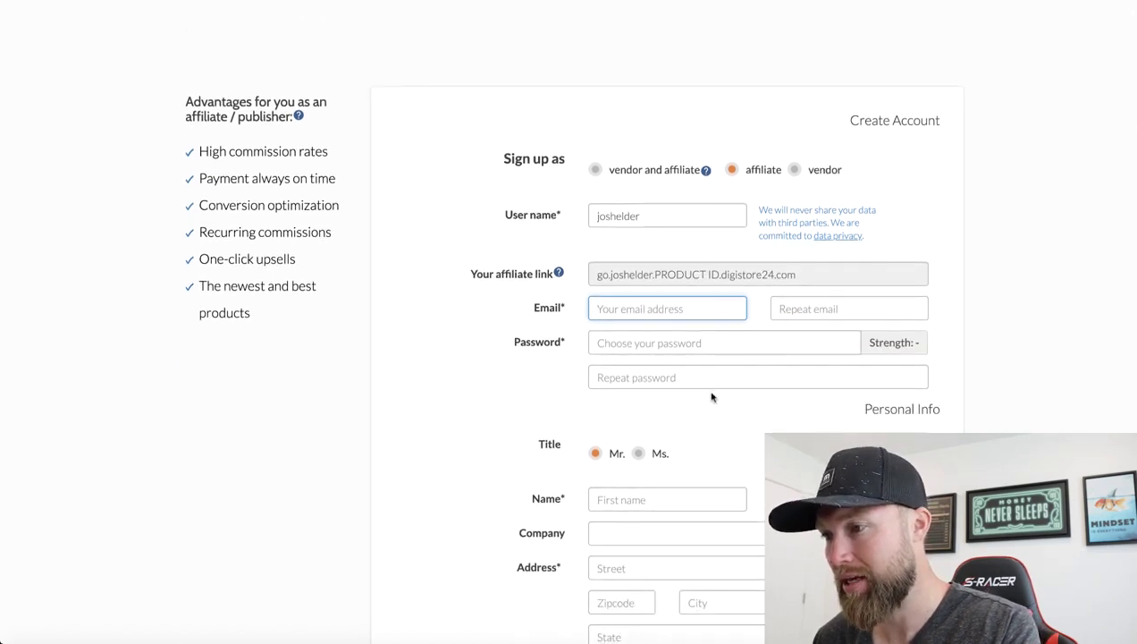
{"action": "scroll", "coordinate": [713, 397], "scroll_direction": "down", "scroll_amount": 2}
{"action": "scroll", "coordinate": [712, 397], "scroll_direction": "down", "scroll_amount": 3}
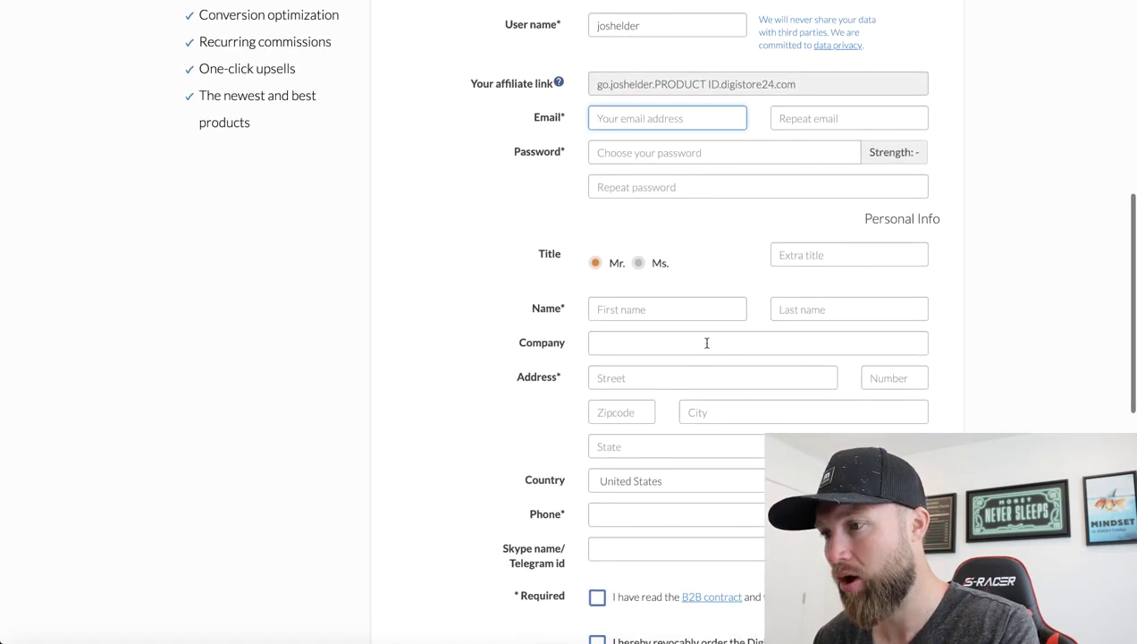
{"action": "scroll", "coordinate": [625, 358], "scroll_direction": "down", "scroll_amount": 3}
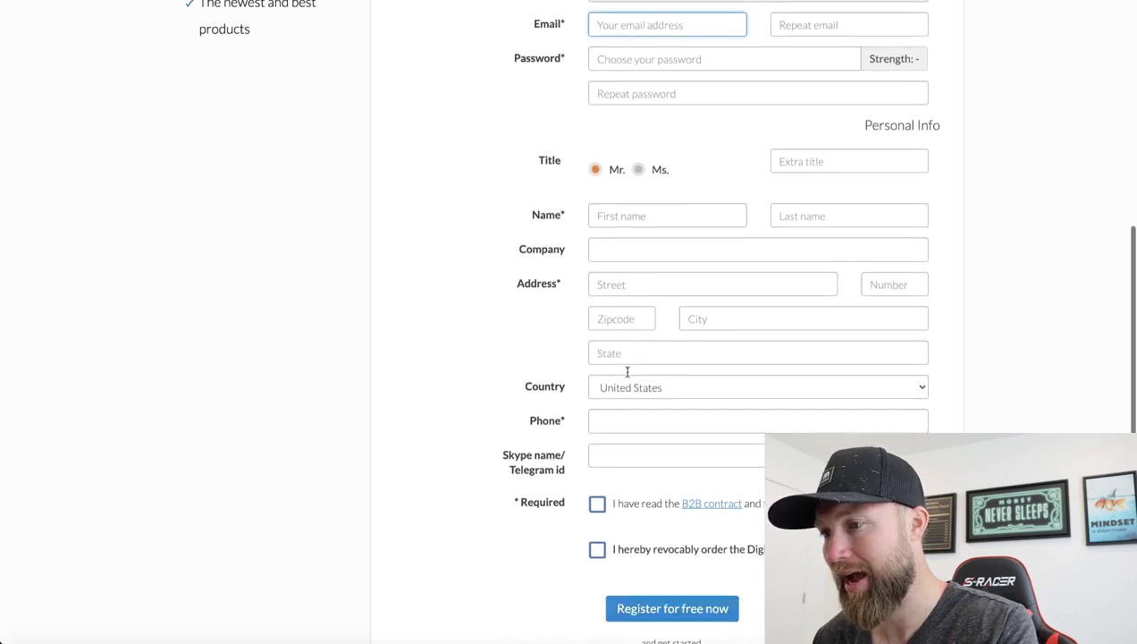
{"action": "left_click", "coordinate": [632, 367]}
{"action": "scroll", "coordinate": [649, 436], "scroll_direction": "down", "scroll_amount": 20}
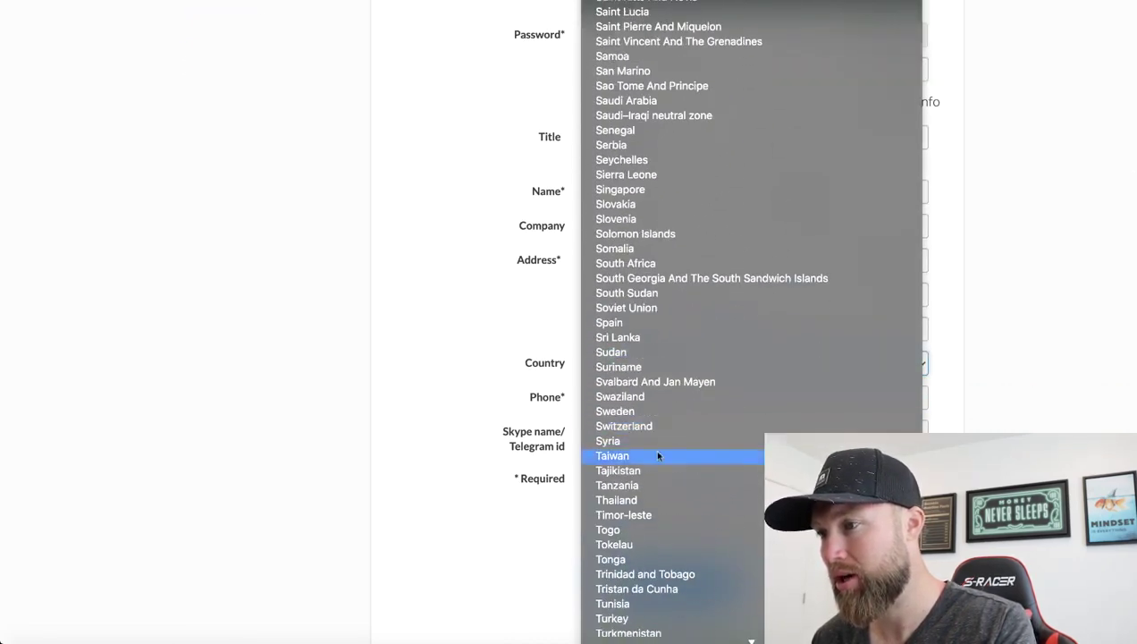
{"action": "left_click", "coordinate": [483, 330]}
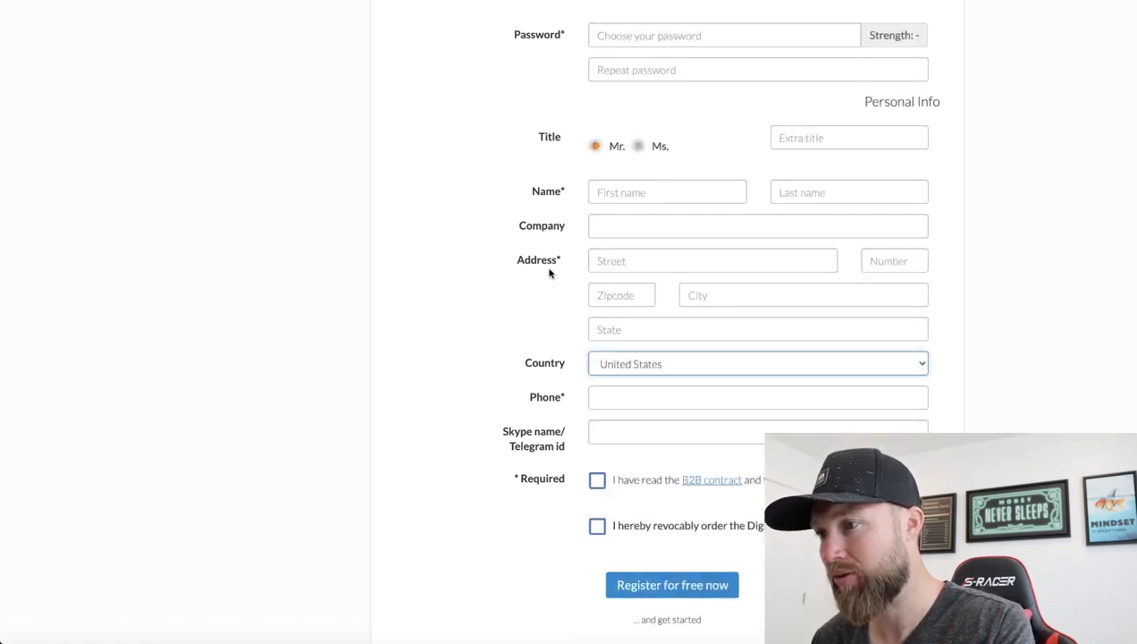
{"action": "scroll", "coordinate": [551, 274], "scroll_direction": "down", "scroll_amount": 1}
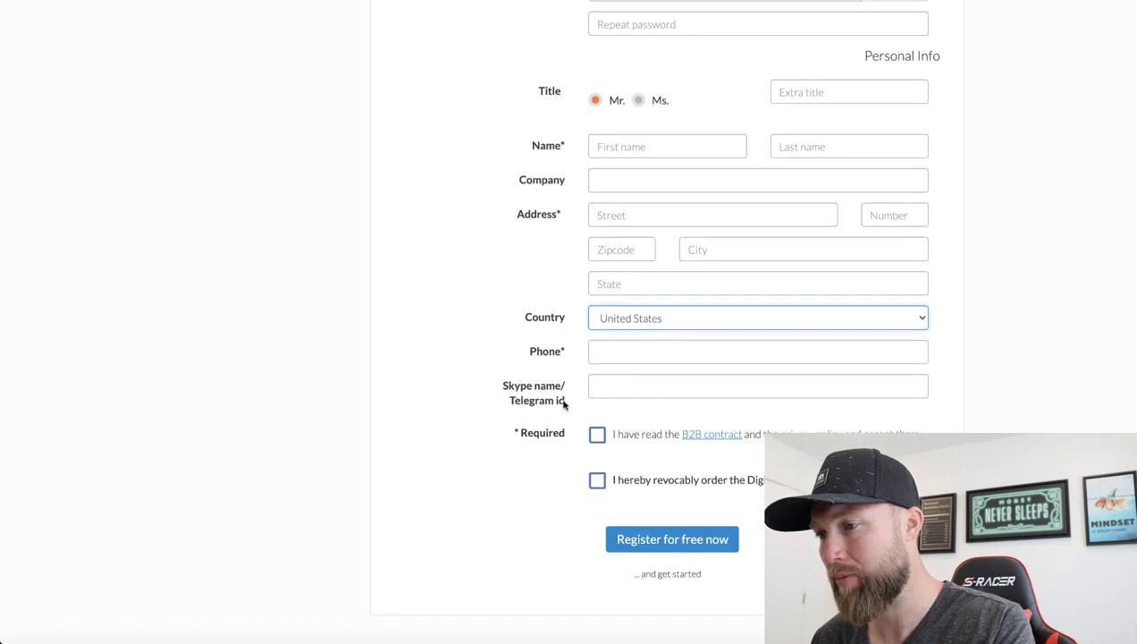
{"action": "left_click", "coordinate": [597, 437]}
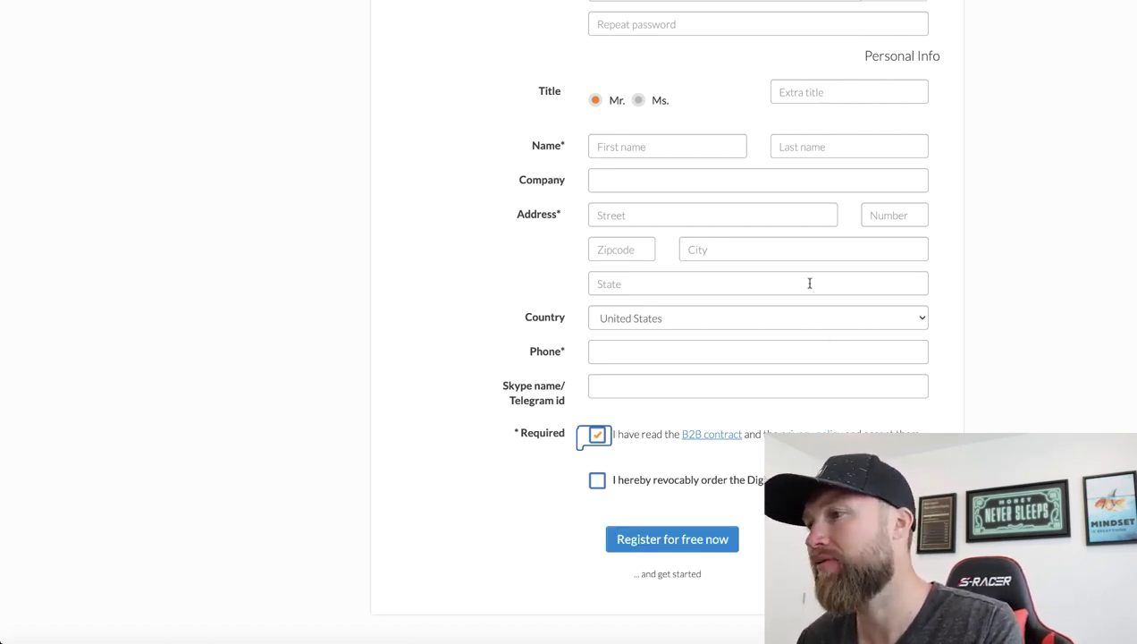
{"action": "scroll", "coordinate": [980, 189], "scroll_direction": "up", "scroll_amount": 1}
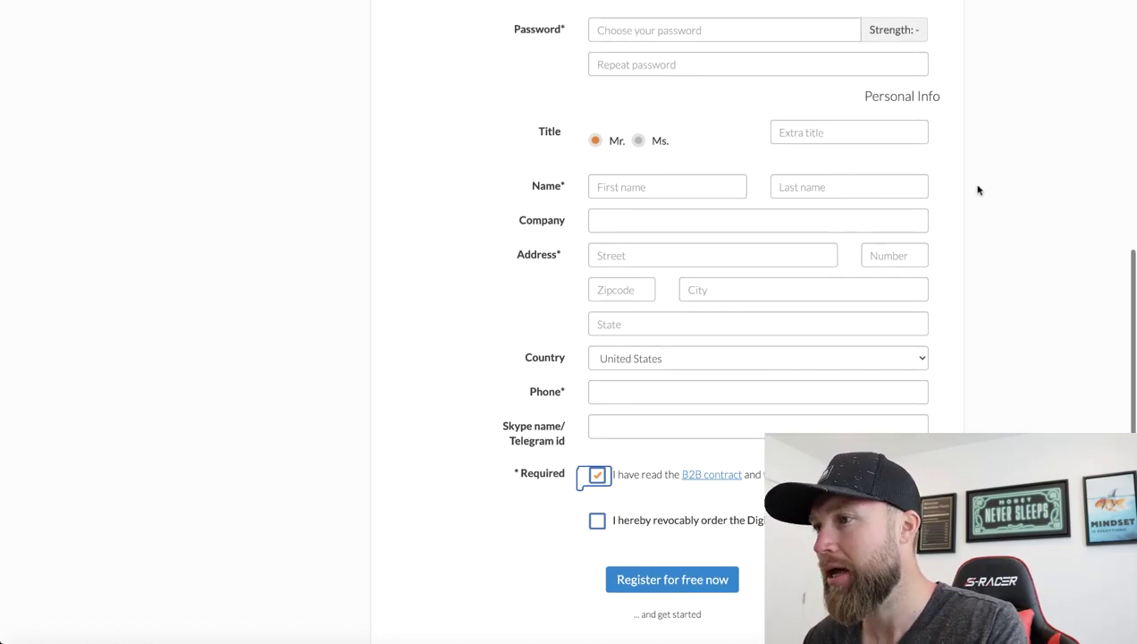
{"action": "scroll", "coordinate": [977, 188], "scroll_direction": "up", "scroll_amount": 10}
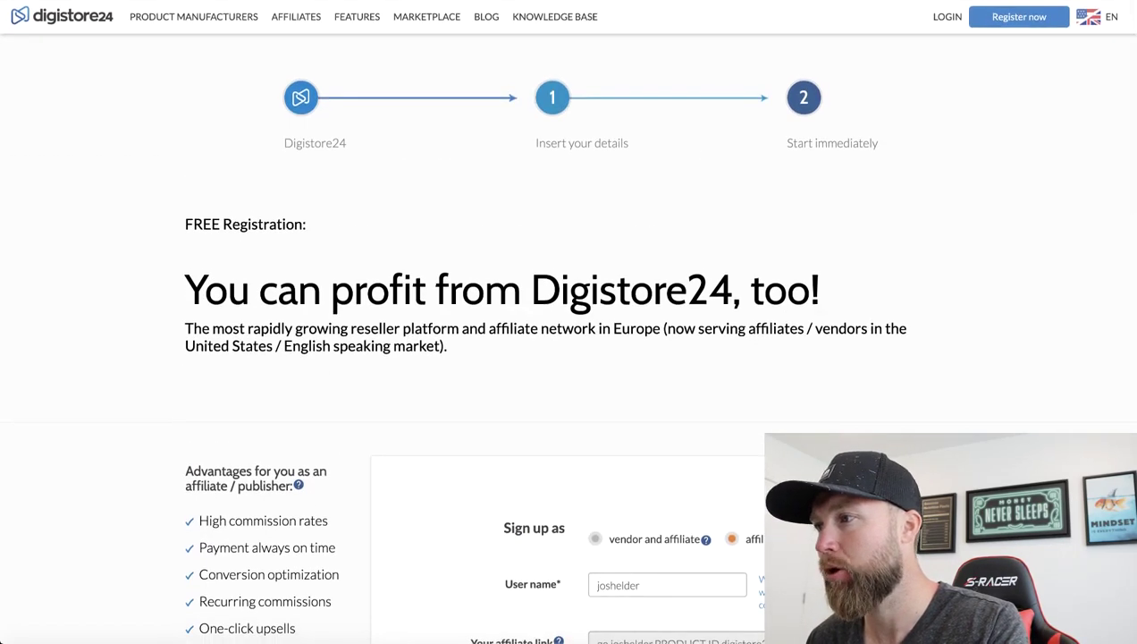
Log in to the existing account using the autofilled ID and password
{"action": "left_click", "coordinate": [946, 18]}
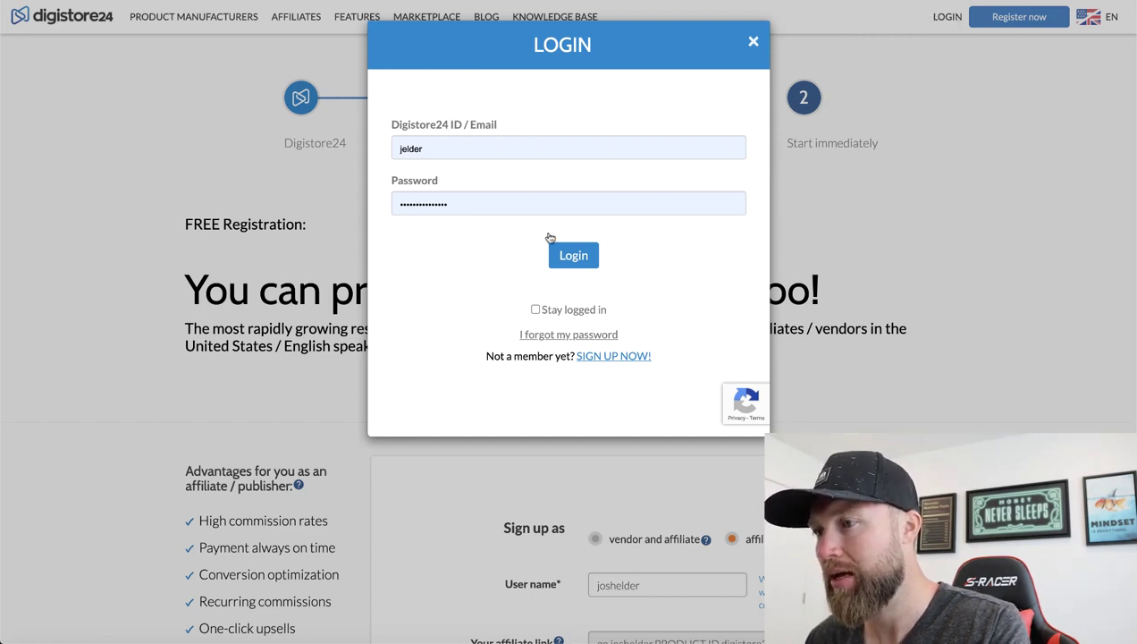
{"action": "left_click", "coordinate": [572, 257]}
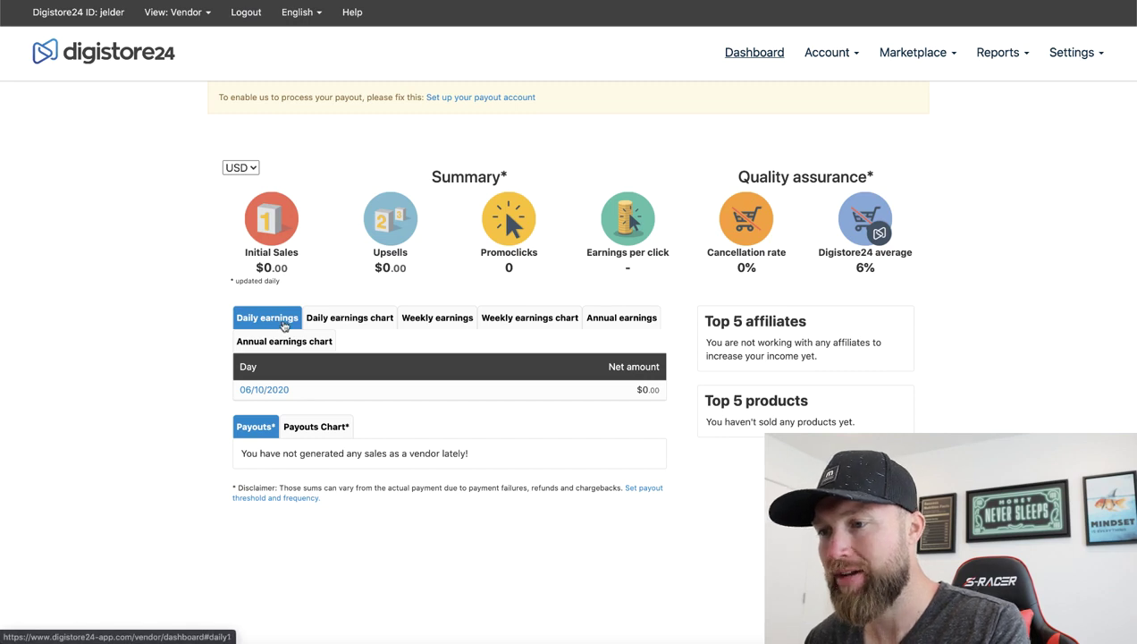
Cycle through the daily chart, weekly table and chart, and annual table, ending on the annual chart
{"action": "left_click", "coordinate": [369, 322]}
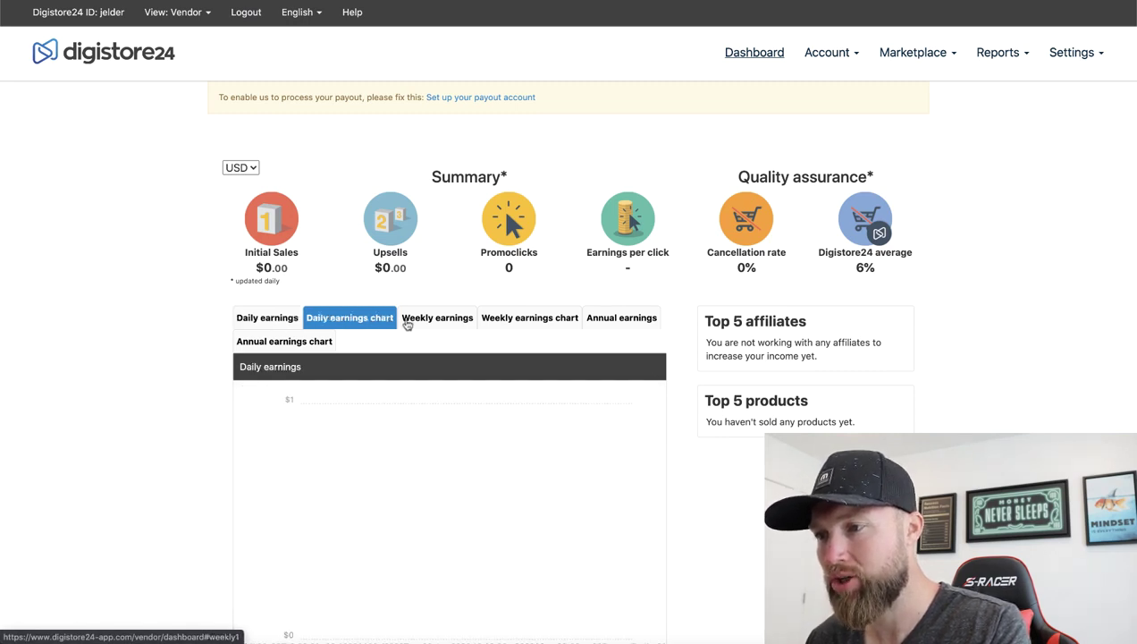
{"action": "left_click", "coordinate": [434, 324]}
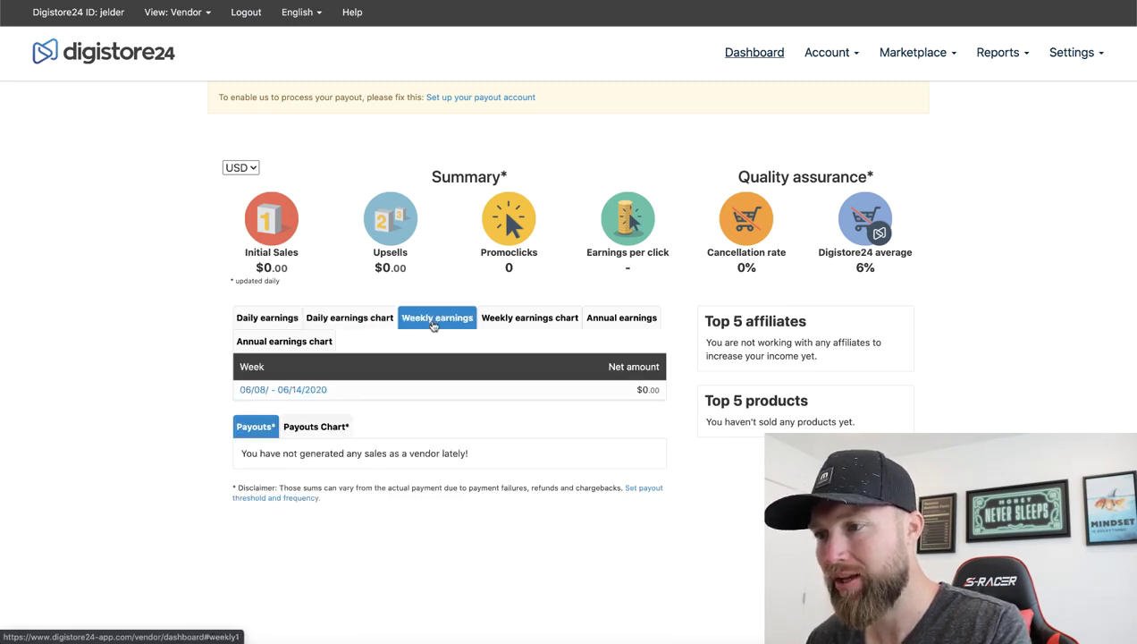
{"action": "left_click", "coordinate": [543, 324]}
{"action": "left_click", "coordinate": [620, 320]}
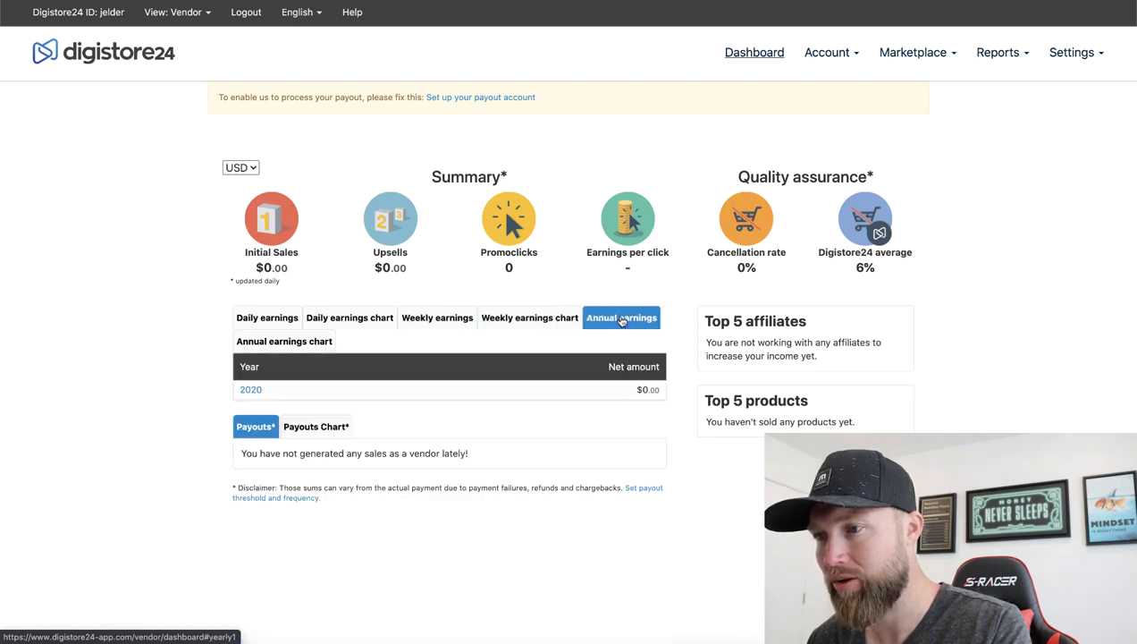
{"action": "left_click", "coordinate": [278, 345]}
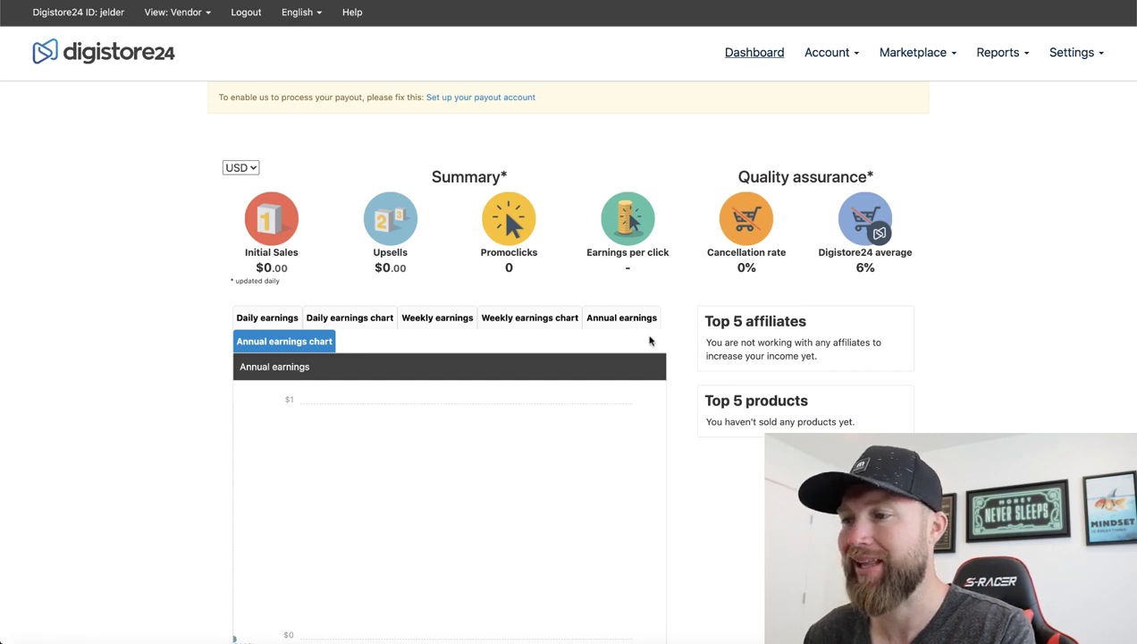
{"action": "mouse_move", "coordinate": [647, 263]}
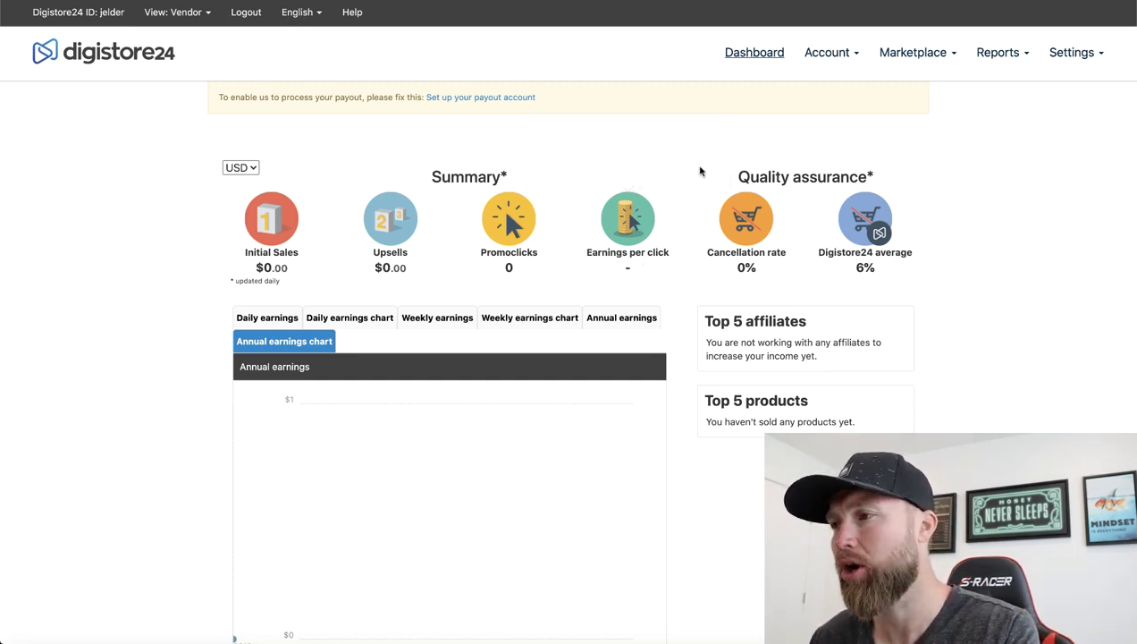
{"action": "mouse_move", "coordinate": [853, 57]}
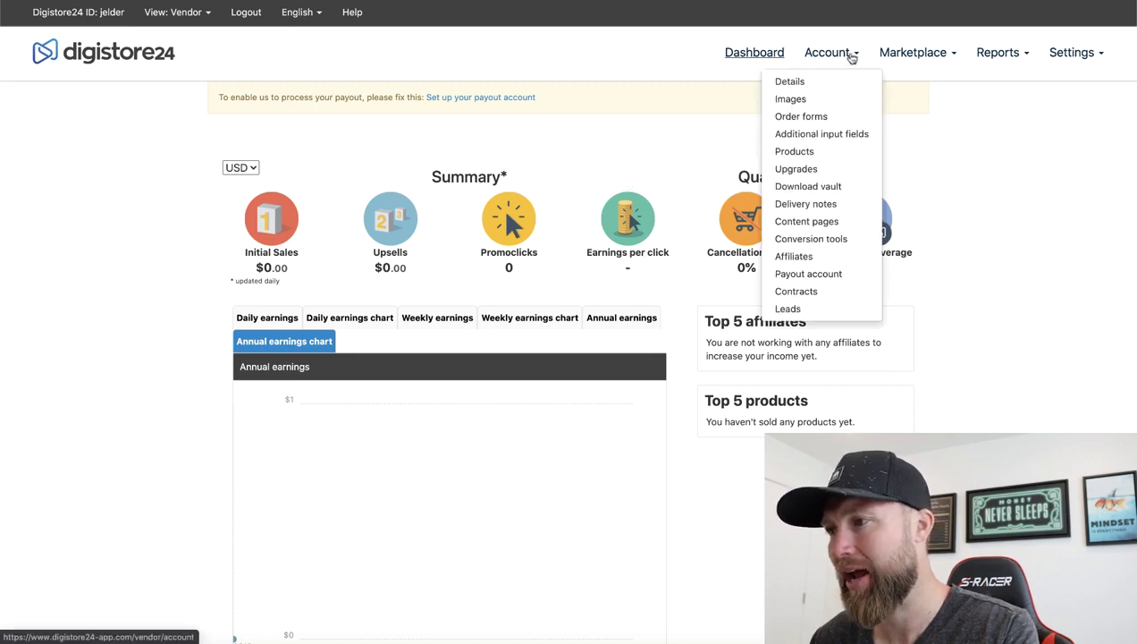
Open the account details page and review its contract and tax information
{"action": "left_click", "coordinate": [800, 83]}
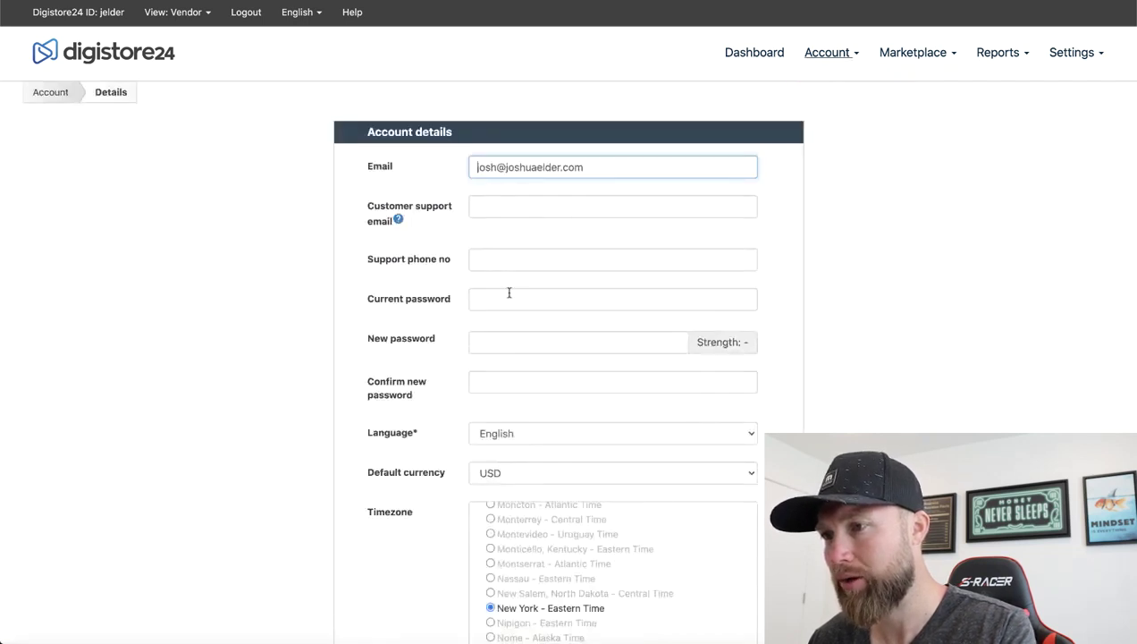
{"action": "scroll", "coordinate": [508, 293], "scroll_direction": "down", "scroll_amount": 3}
{"action": "scroll", "coordinate": [510, 296], "scroll_direction": "down", "scroll_amount": 10}
{"action": "scroll", "coordinate": [494, 373], "scroll_direction": "down", "scroll_amount": 5}
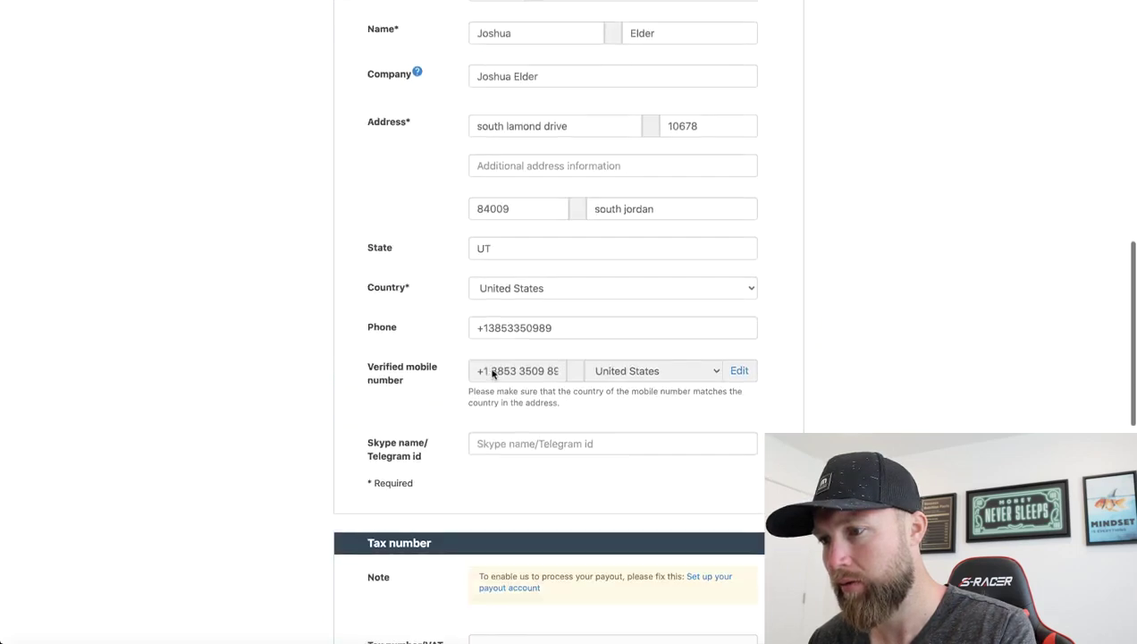
{"action": "scroll", "coordinate": [444, 430], "scroll_direction": "down", "scroll_amount": 8}
{"action": "scroll", "coordinate": [445, 430], "scroll_direction": "down", "scroll_amount": 6}
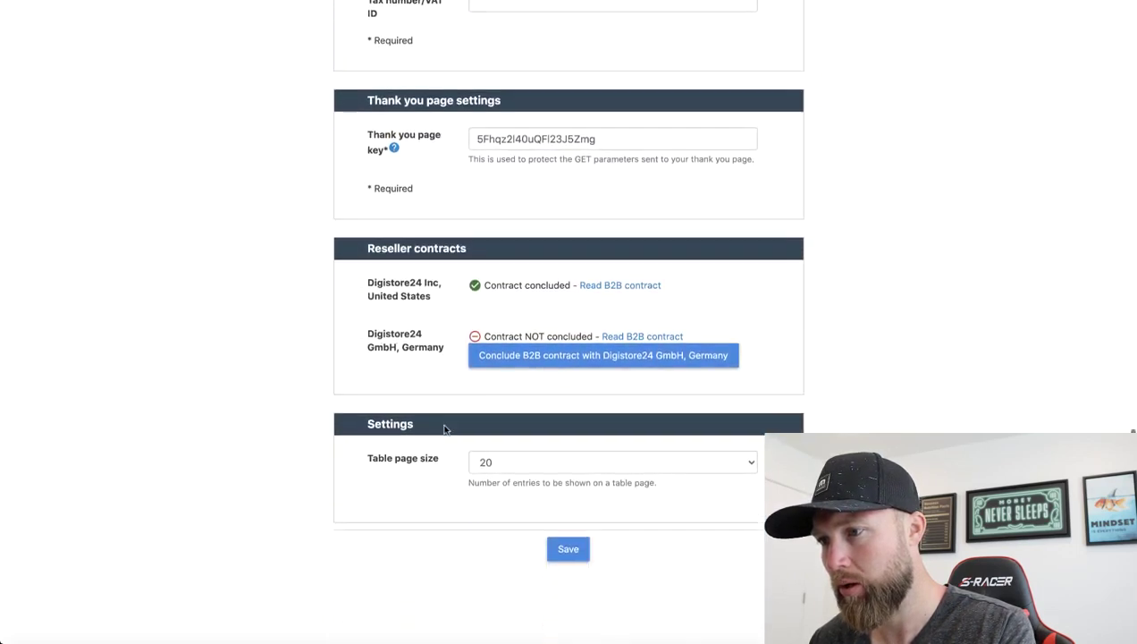
{"action": "scroll", "coordinate": [445, 430], "scroll_direction": "up", "scroll_amount": 5}
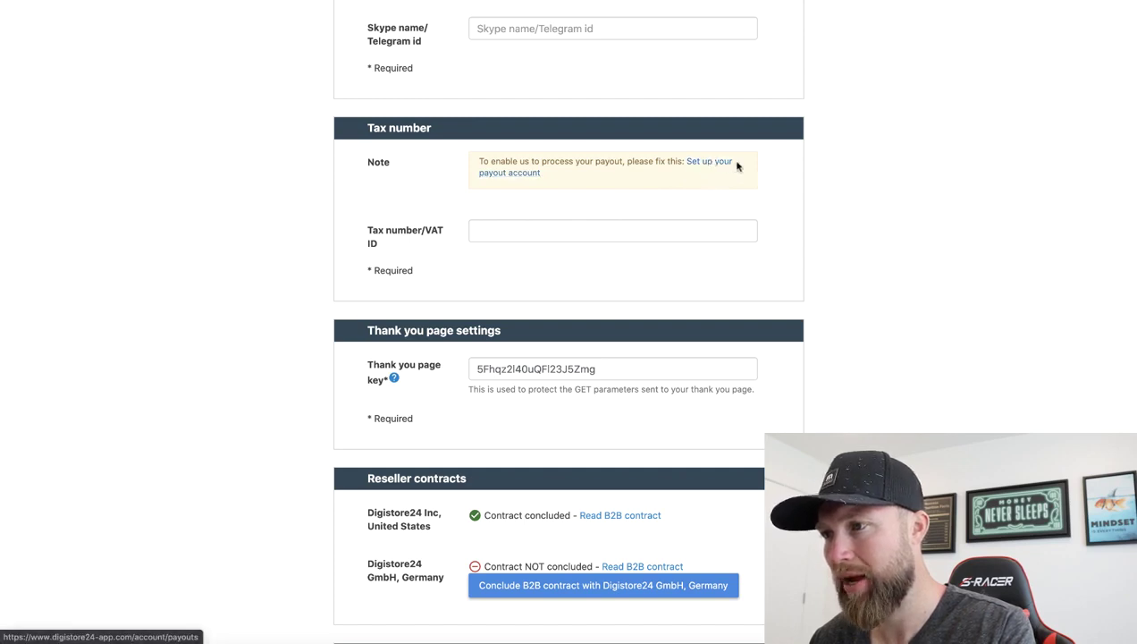
{"action": "scroll", "coordinate": [800, 170], "scroll_direction": "up", "scroll_amount": 15}
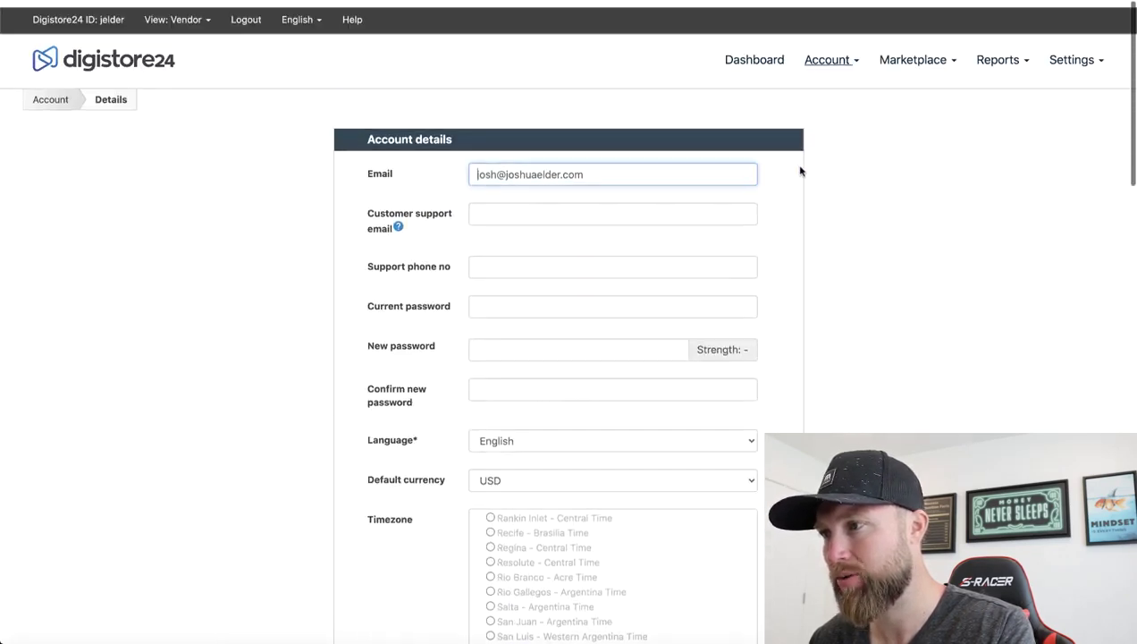
Return to account details and follow the 'Set up your payout account' link in the Tax number note
{"action": "left_click", "coordinate": [829, 53]}
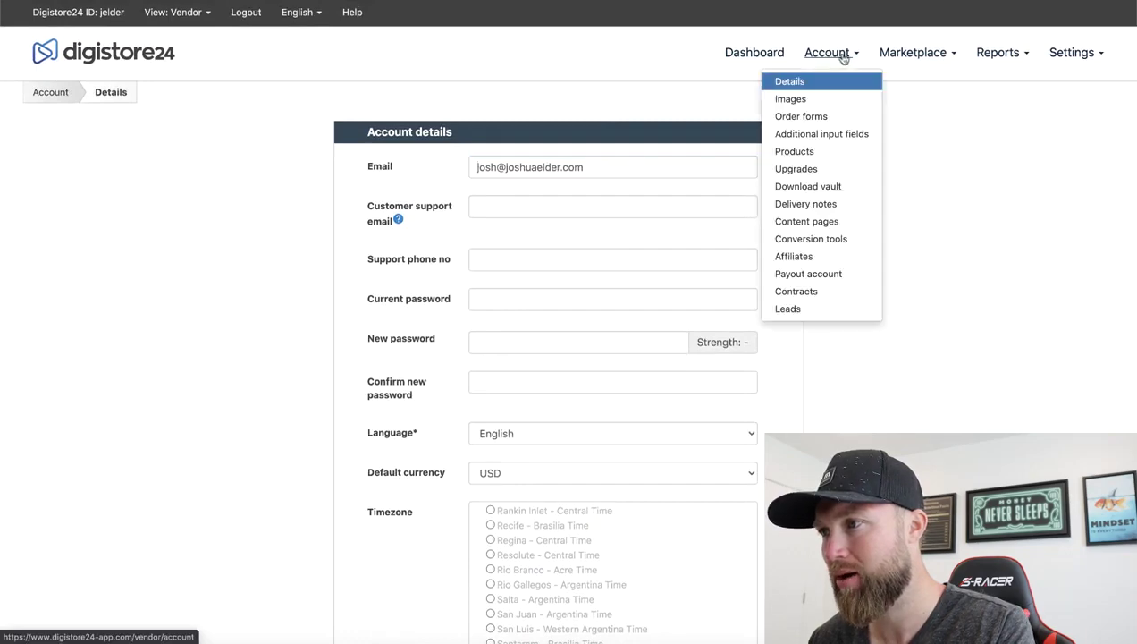
{"action": "left_click", "coordinate": [804, 82]}
{"action": "scroll", "coordinate": [568, 358], "scroll_direction": "down", "scroll_amount": 12}
{"action": "scroll", "coordinate": [688, 328], "scroll_direction": "down", "scroll_amount": 8}
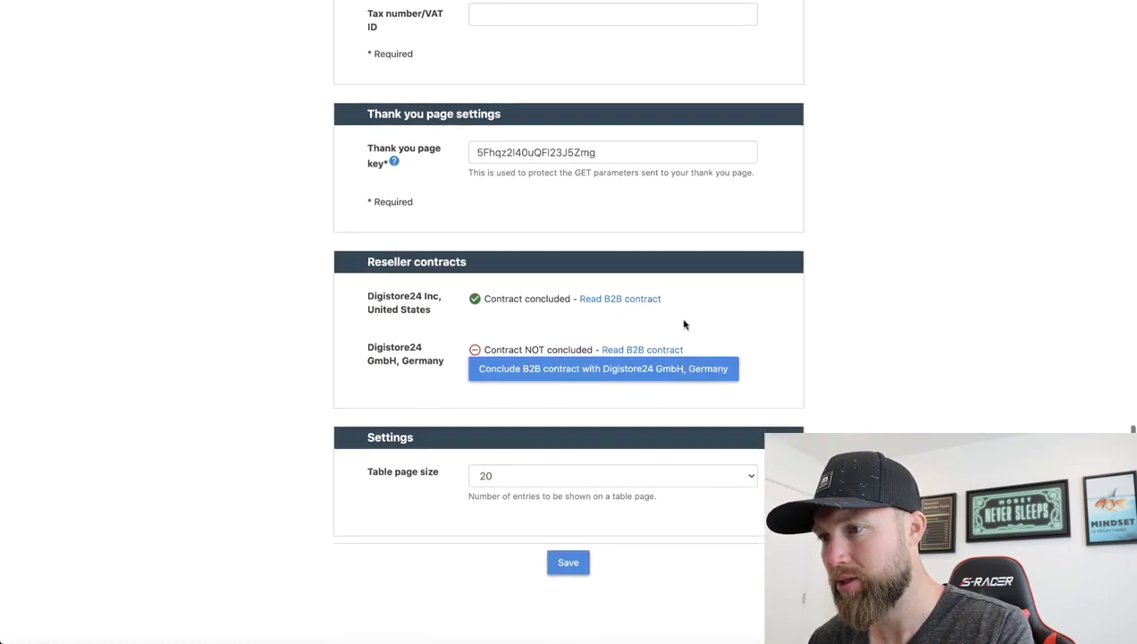
{"action": "scroll", "coordinate": [767, 325], "scroll_direction": "up", "scroll_amount": 5}
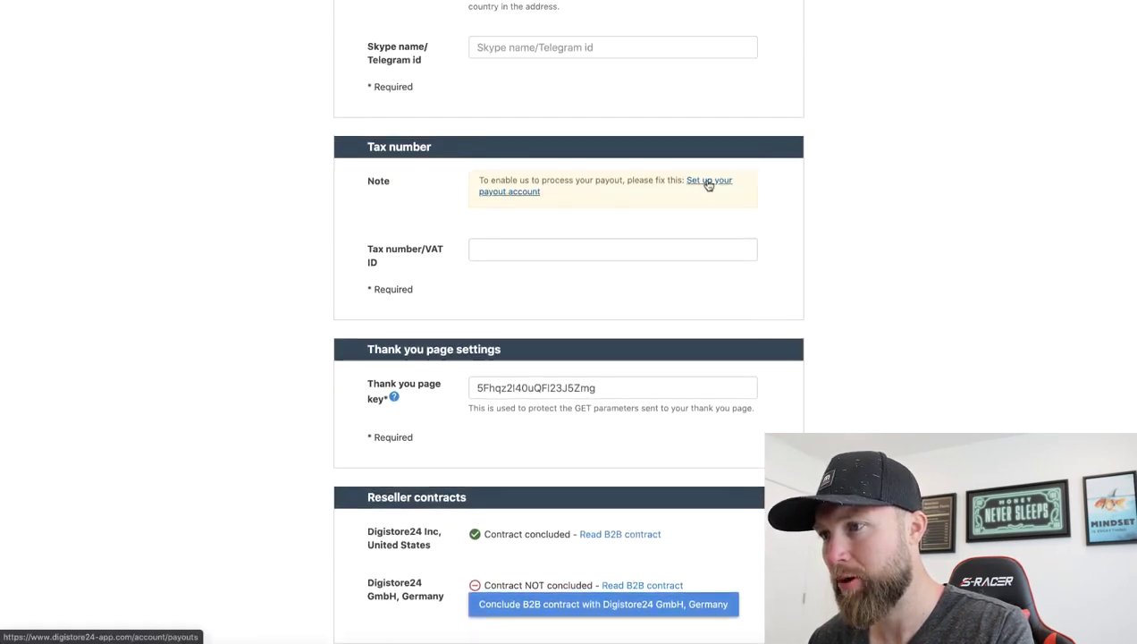
{"action": "left_click", "coordinate": [709, 184]}
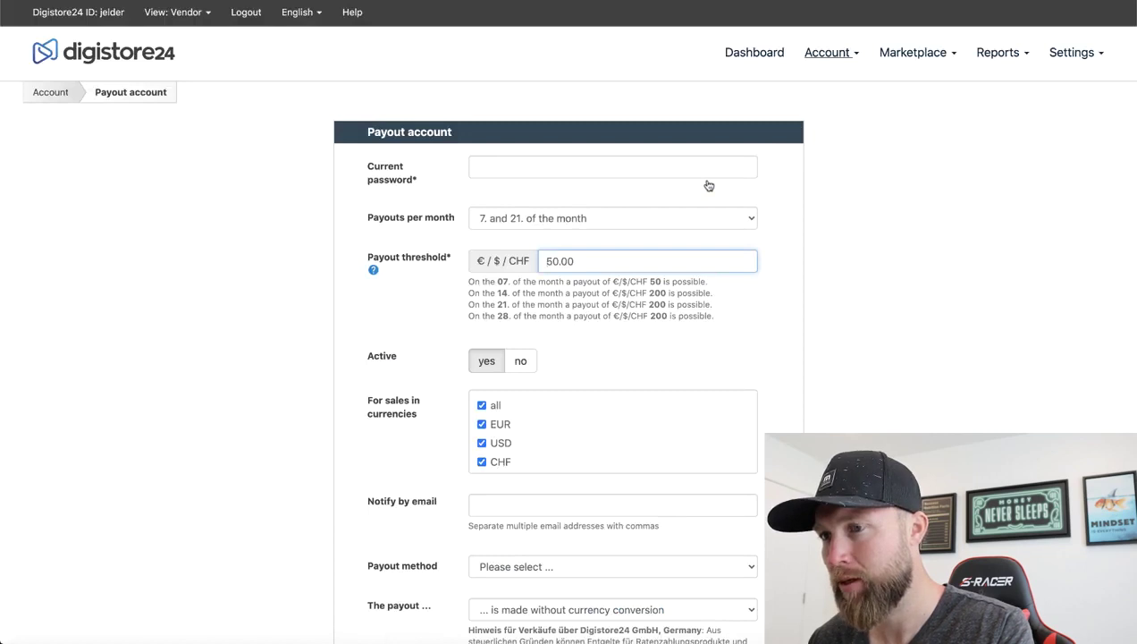
Keep payouts per month on the 7th and 21st
{"action": "left_click", "coordinate": [511, 165]}
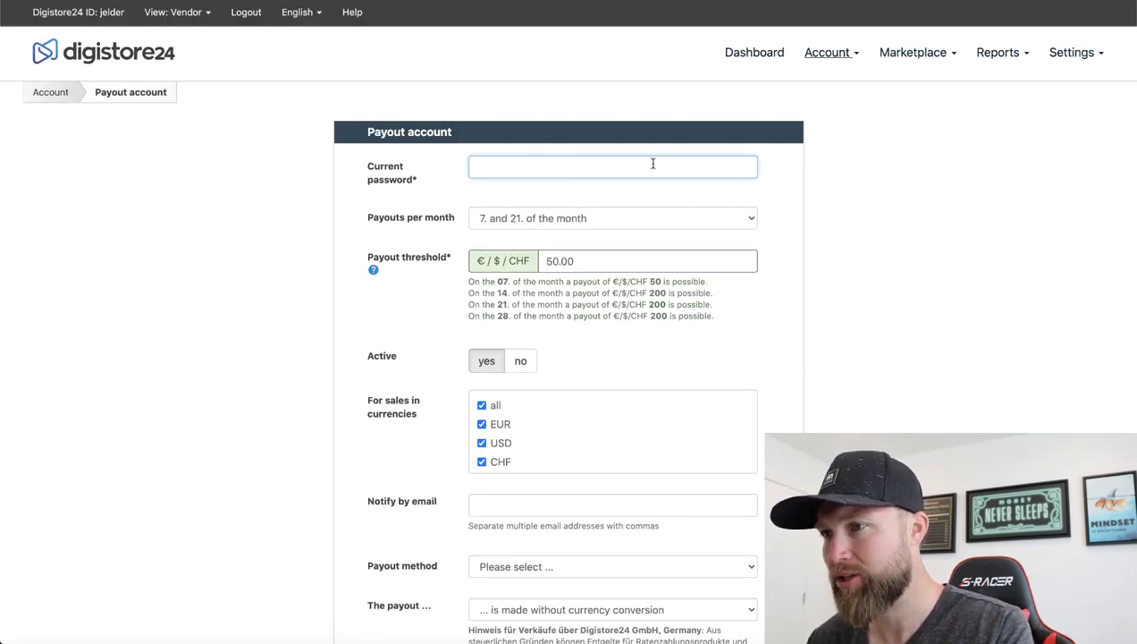
{"action": "left_click", "coordinate": [581, 219]}
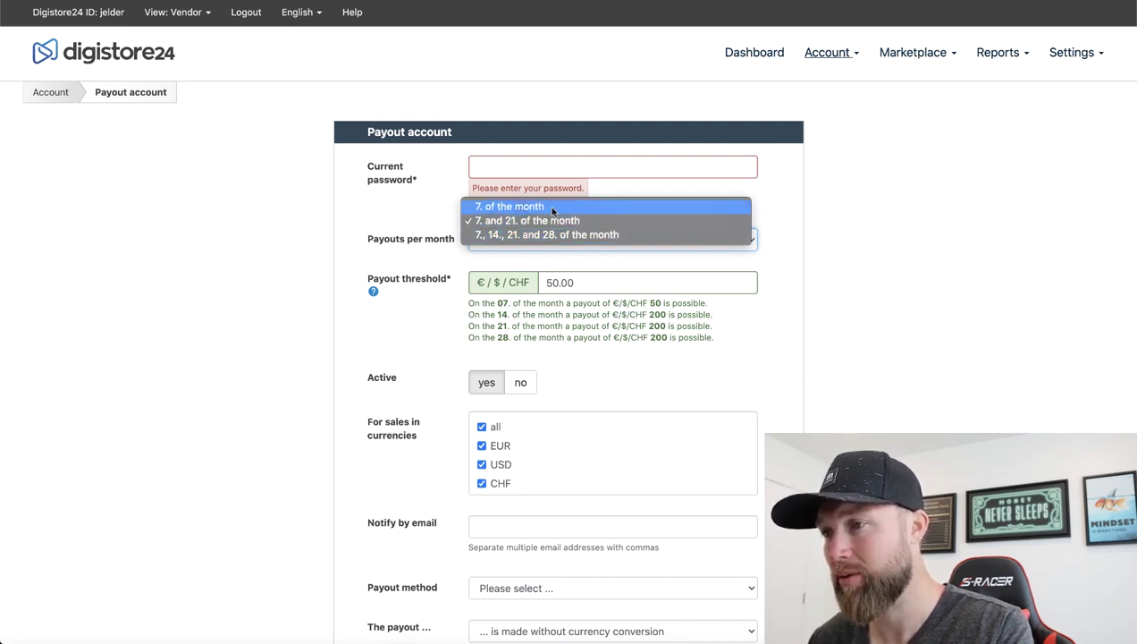
{"action": "left_click", "coordinate": [562, 222]}
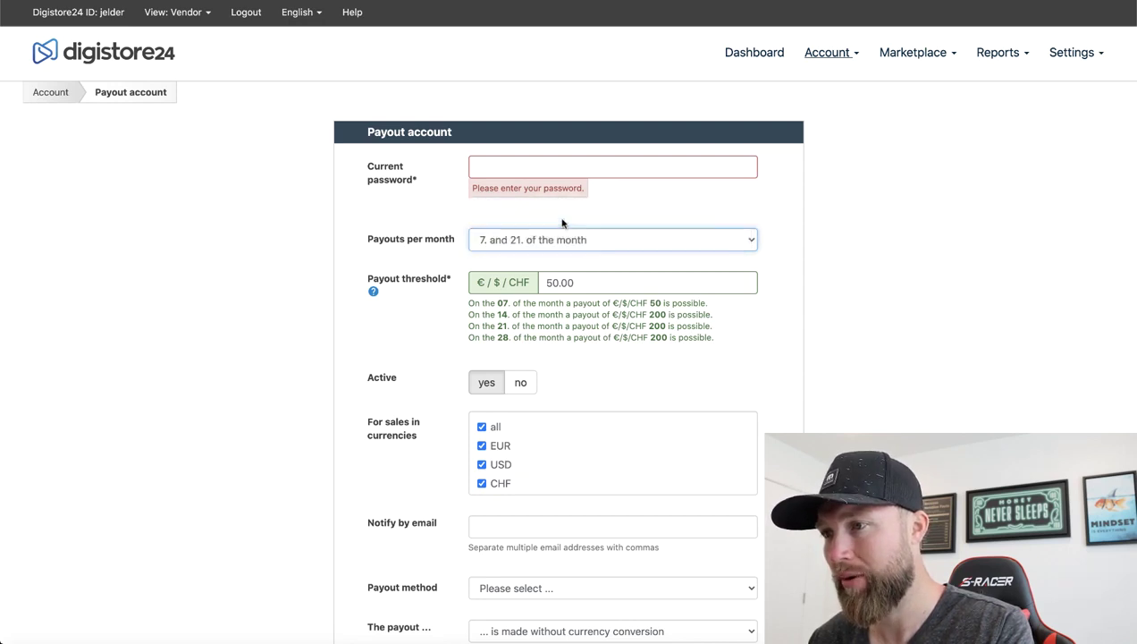
Try a 10.00 payout threshold, then restore it to the 50.00 minimum after the error
{"action": "left_click", "coordinate": [570, 282]}
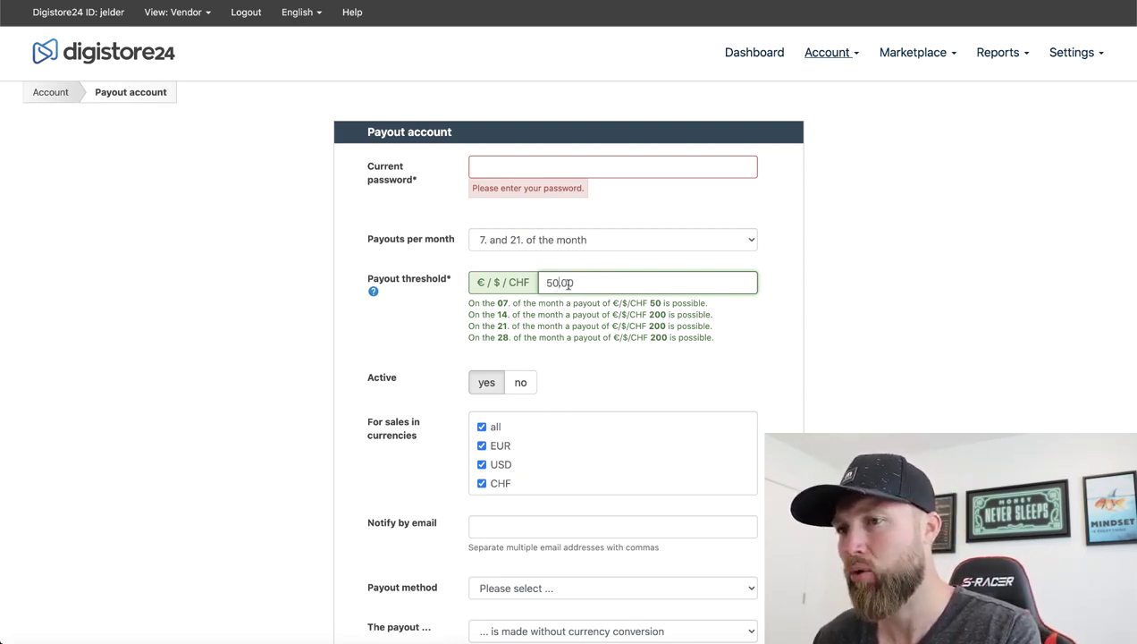
{"action": "left_click_drag", "start_coordinate": [559, 282], "coordinate": [547, 282]}
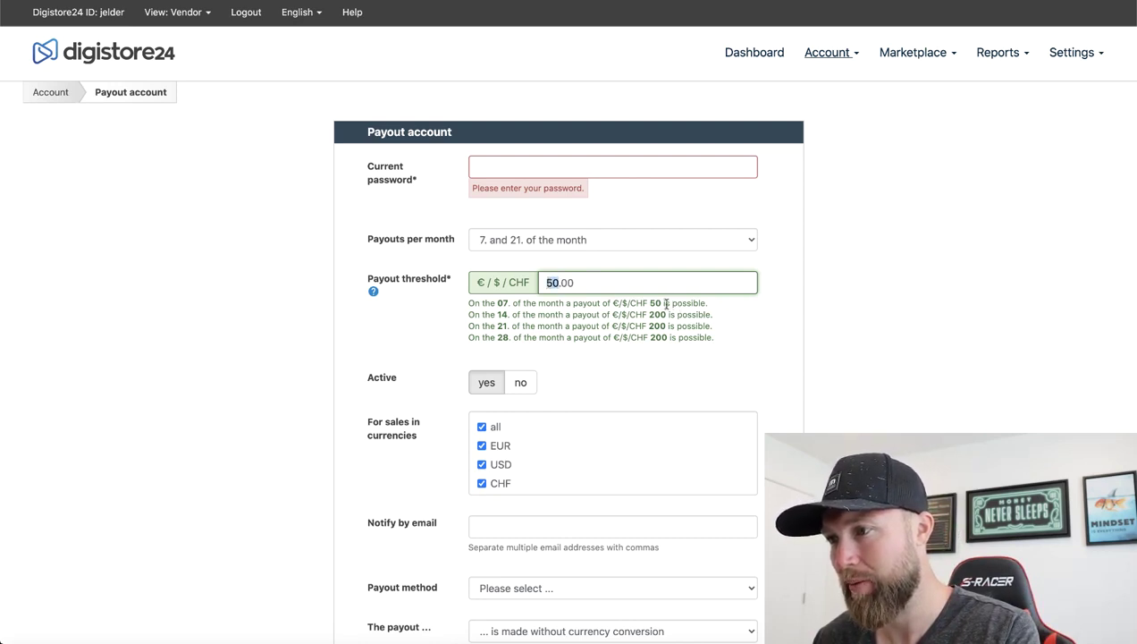
{"action": "type", "text": "1"}
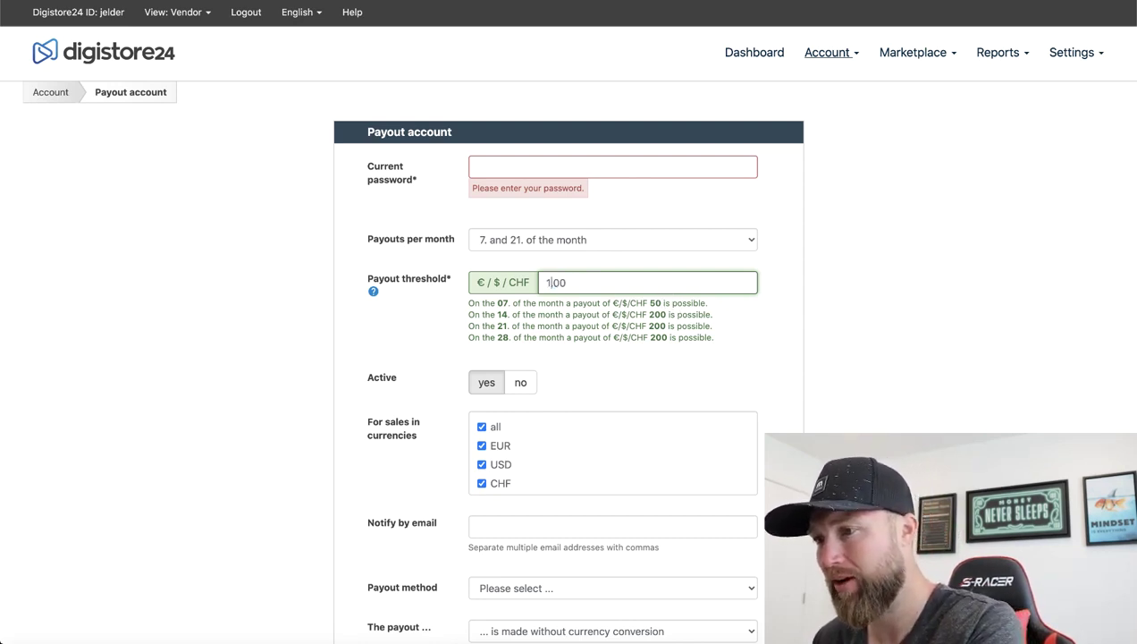
{"action": "type", "text": "0"}
{"action": "left_click", "coordinate": [802, 386]}
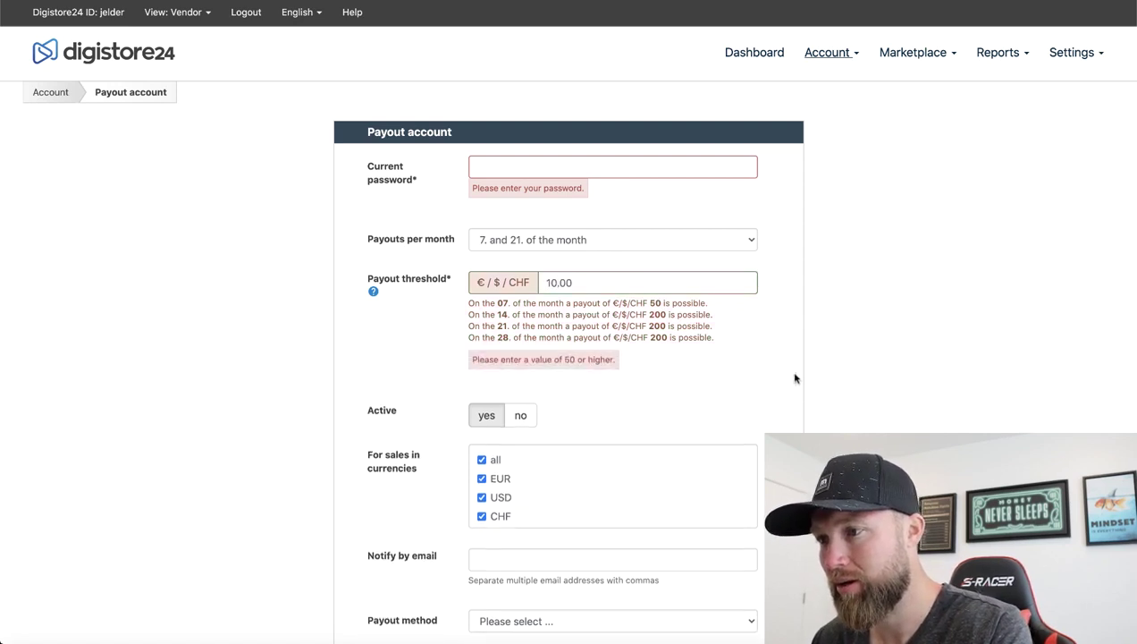
{"action": "left_click", "coordinate": [553, 279]}
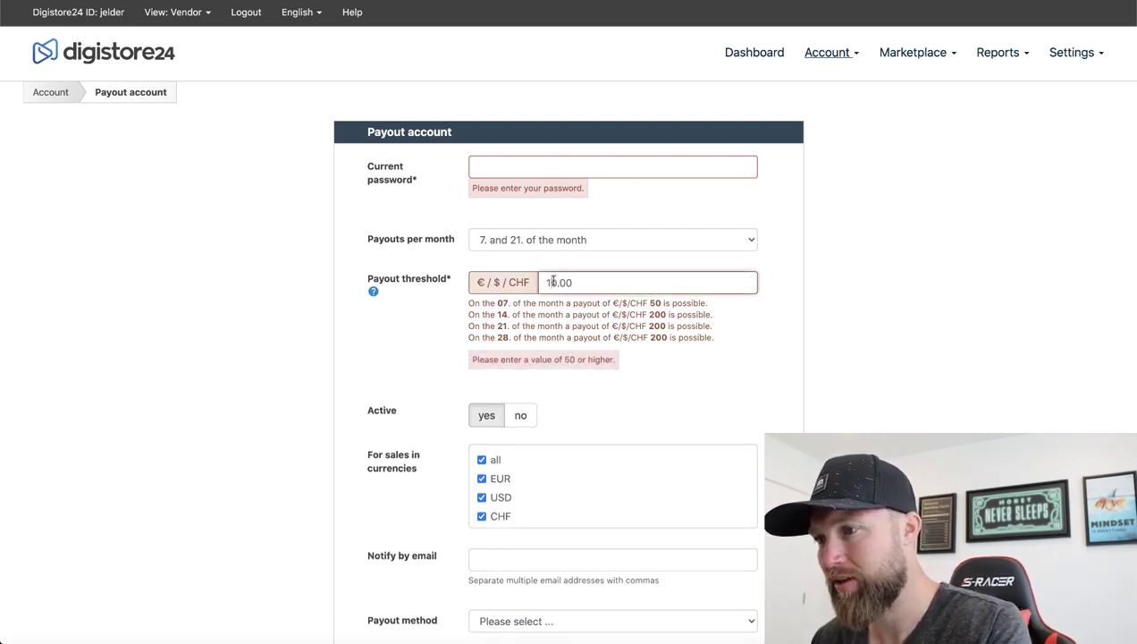
{"action": "key", "text": "BackSpace"}
{"action": "type", "text": "5"}
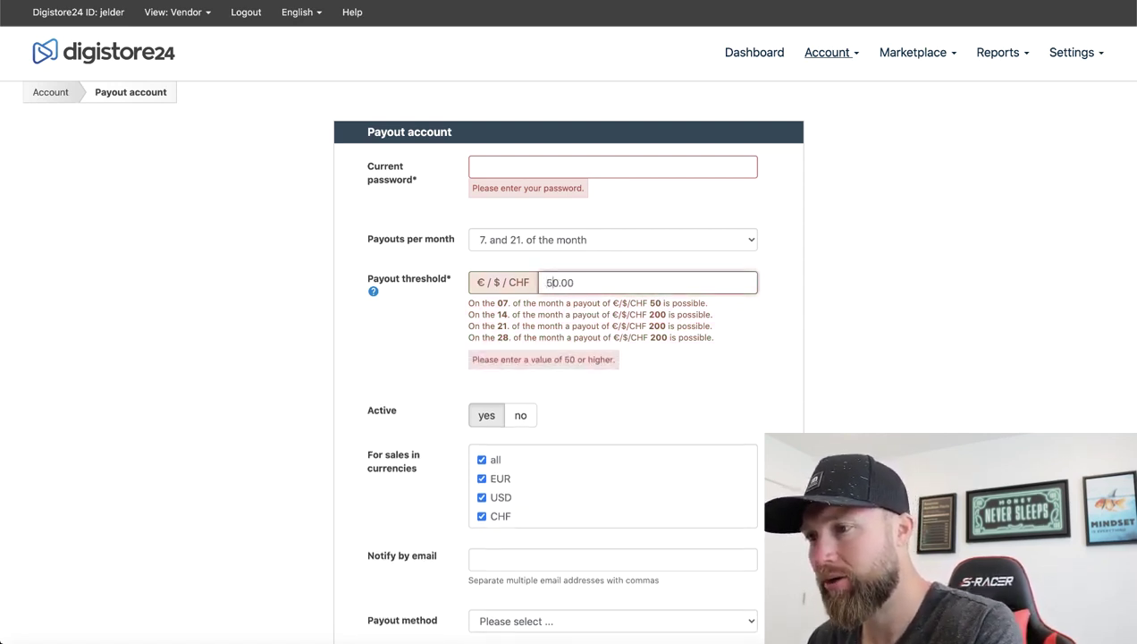
{"action": "left_click", "coordinate": [804, 334]}
{"action": "left_click", "coordinate": [595, 171]}
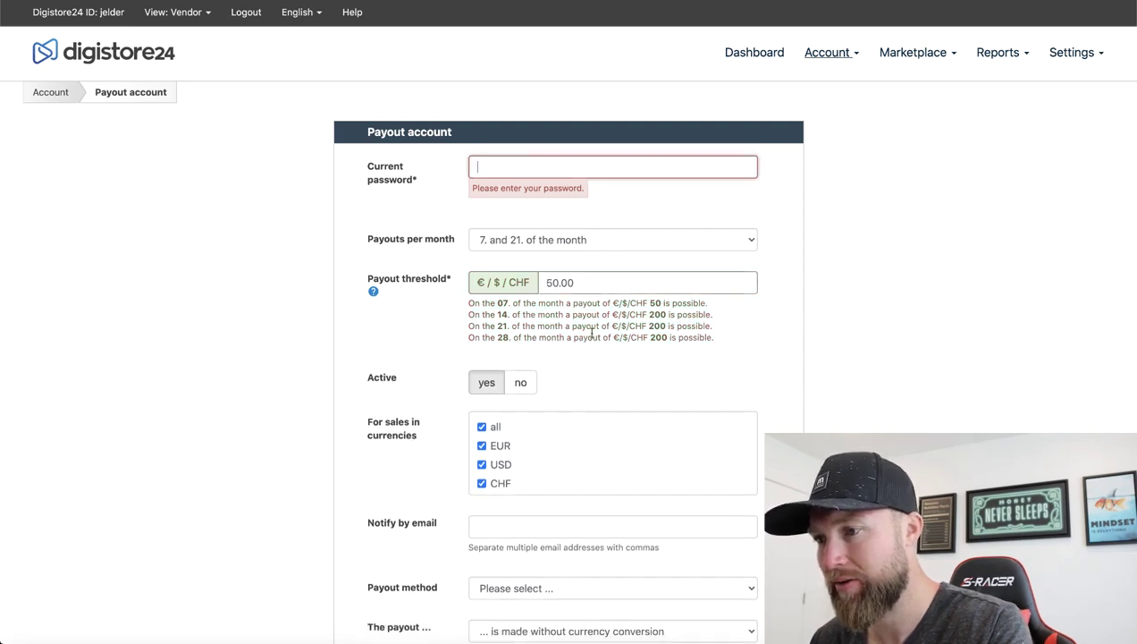
{"action": "scroll", "coordinate": [591, 332], "scroll_direction": "down", "scroll_amount": 3}
{"action": "scroll", "coordinate": [591, 337], "scroll_direction": "down", "scroll_amount": 1}
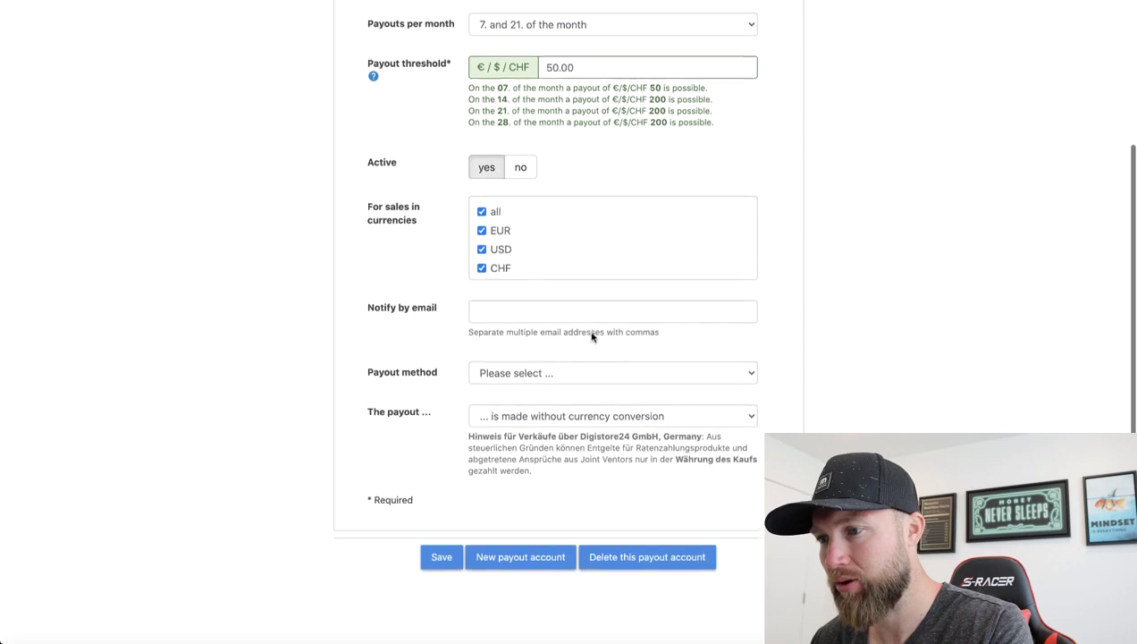
Choose US bank transfer (ACH payment) as payout method with payouts made in USD
{"action": "left_click", "coordinate": [501, 367]}
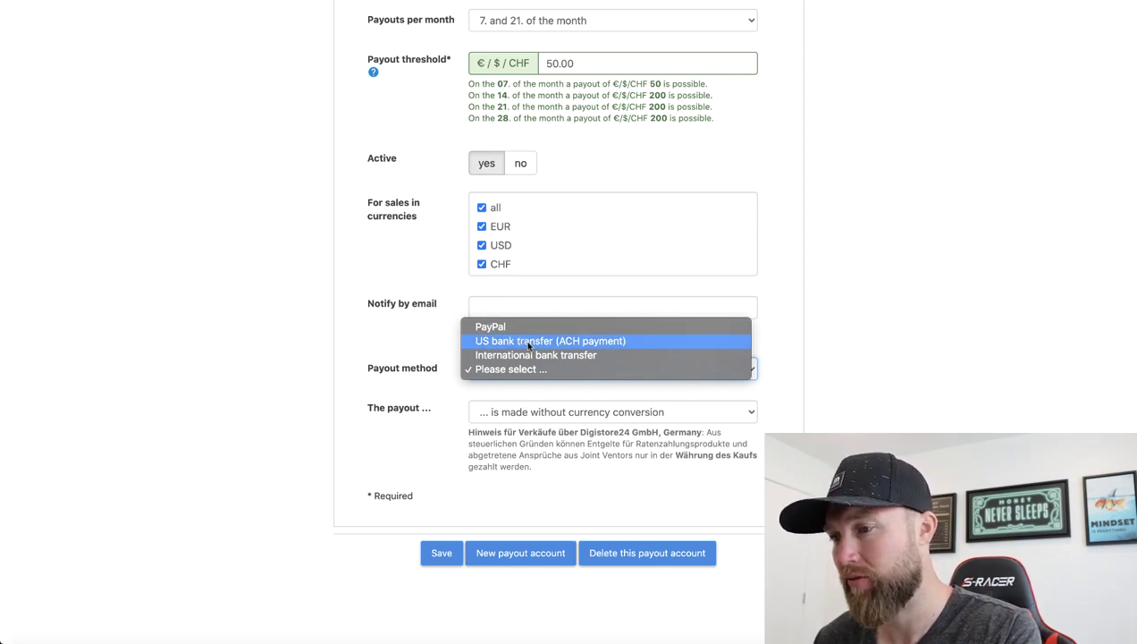
{"action": "left_click", "coordinate": [528, 342]}
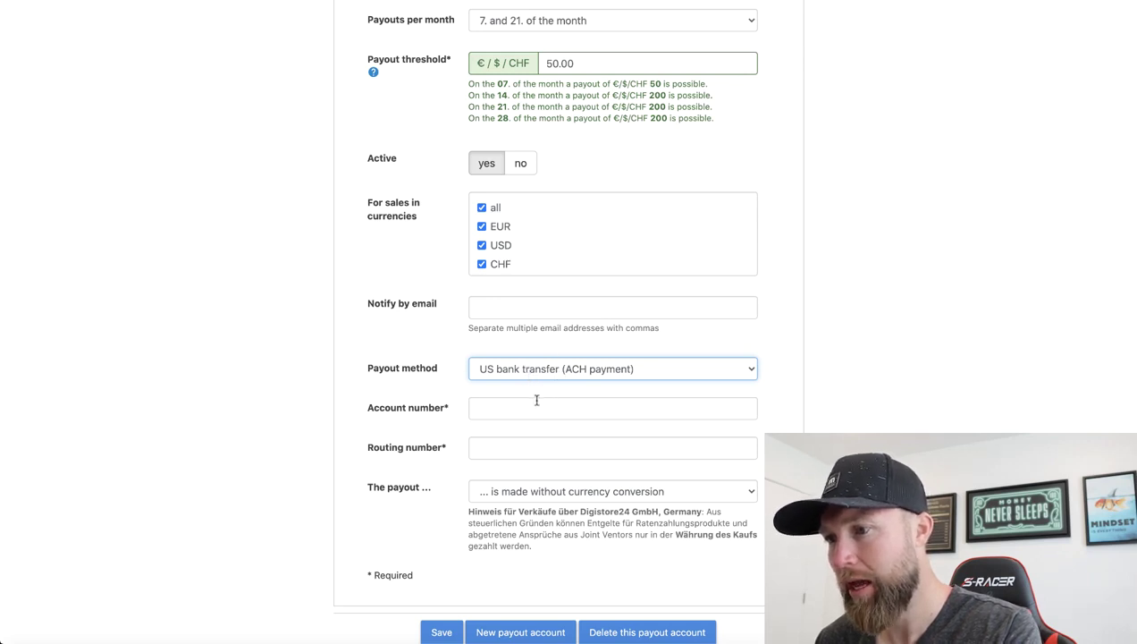
{"action": "scroll", "coordinate": [535, 398], "scroll_direction": "down", "scroll_amount": 1}
{"action": "left_click", "coordinate": [523, 438]}
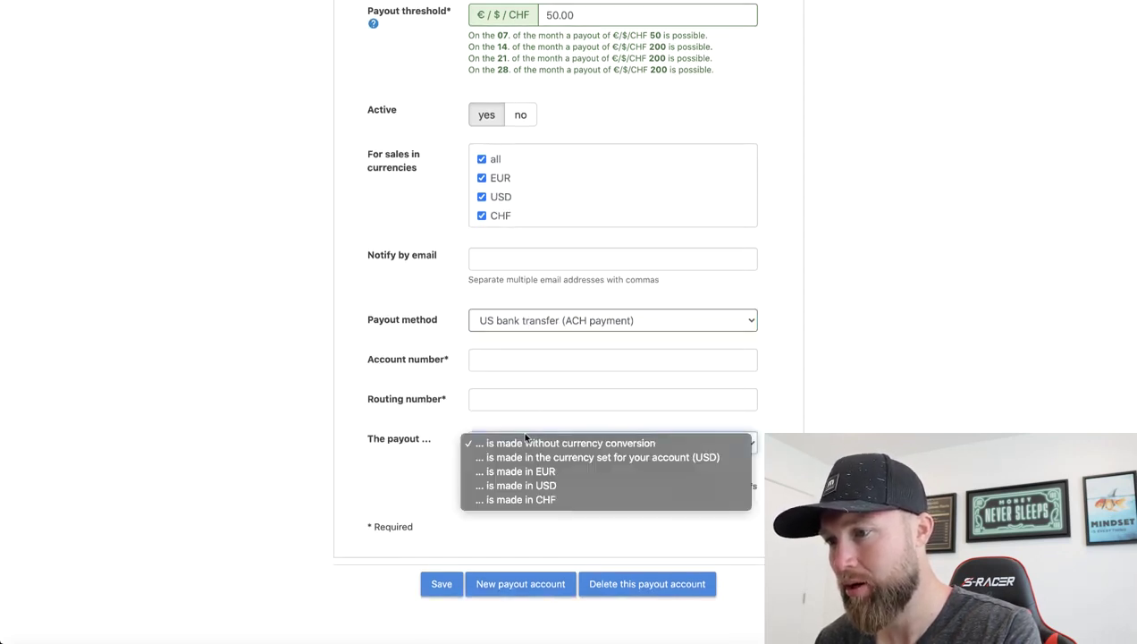
{"action": "left_click", "coordinate": [516, 488]}
Switch the payout method to International bank transfer, keeping USD as the payout currency
{"action": "left_click", "coordinate": [530, 326]}
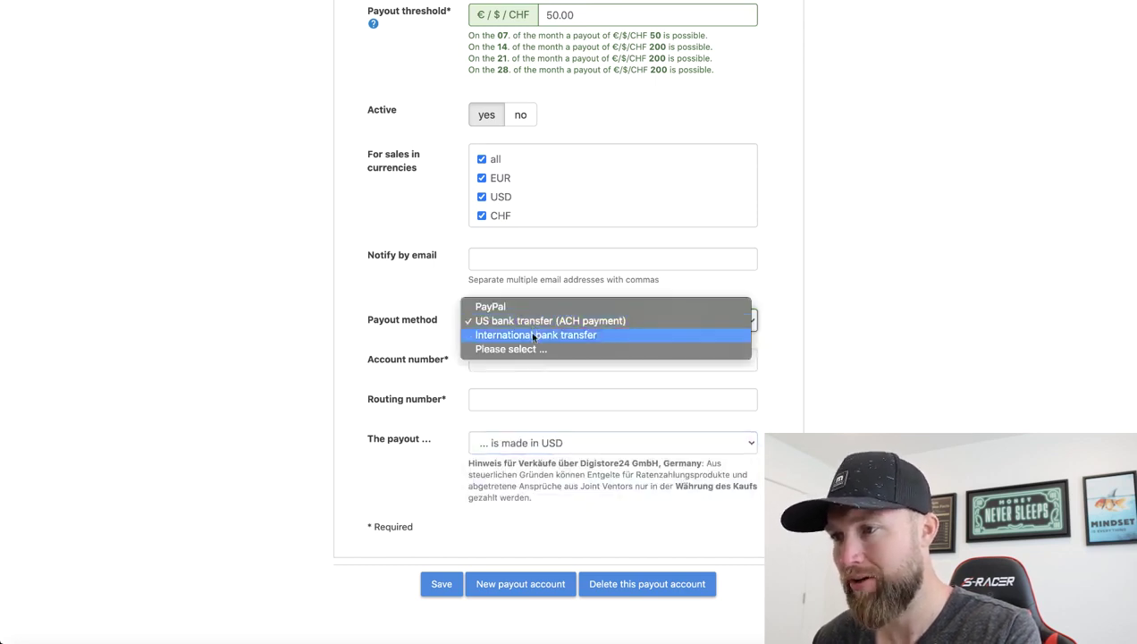
{"action": "left_click", "coordinate": [534, 335]}
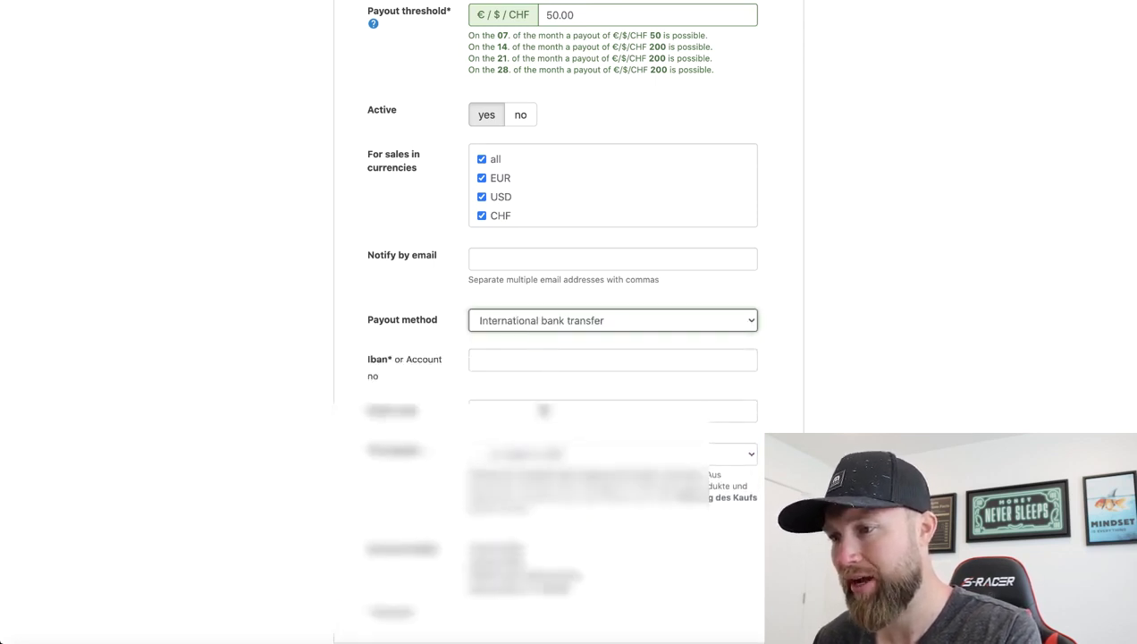
{"action": "scroll", "coordinate": [540, 398], "scroll_direction": "down", "scroll_amount": 2}
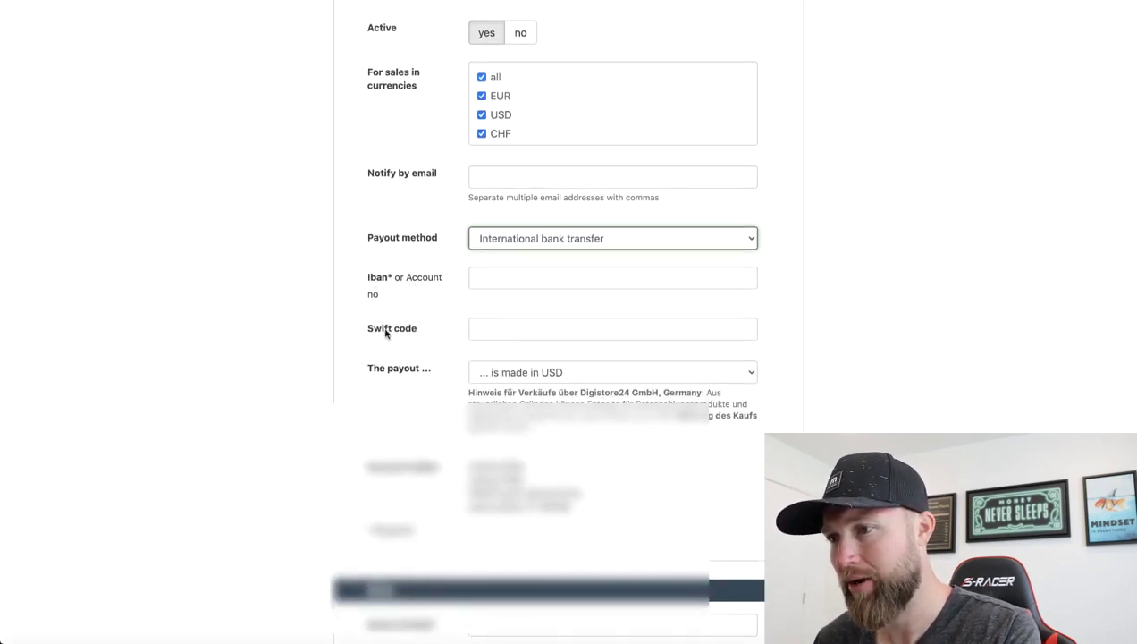
{"action": "left_click", "coordinate": [532, 373]}
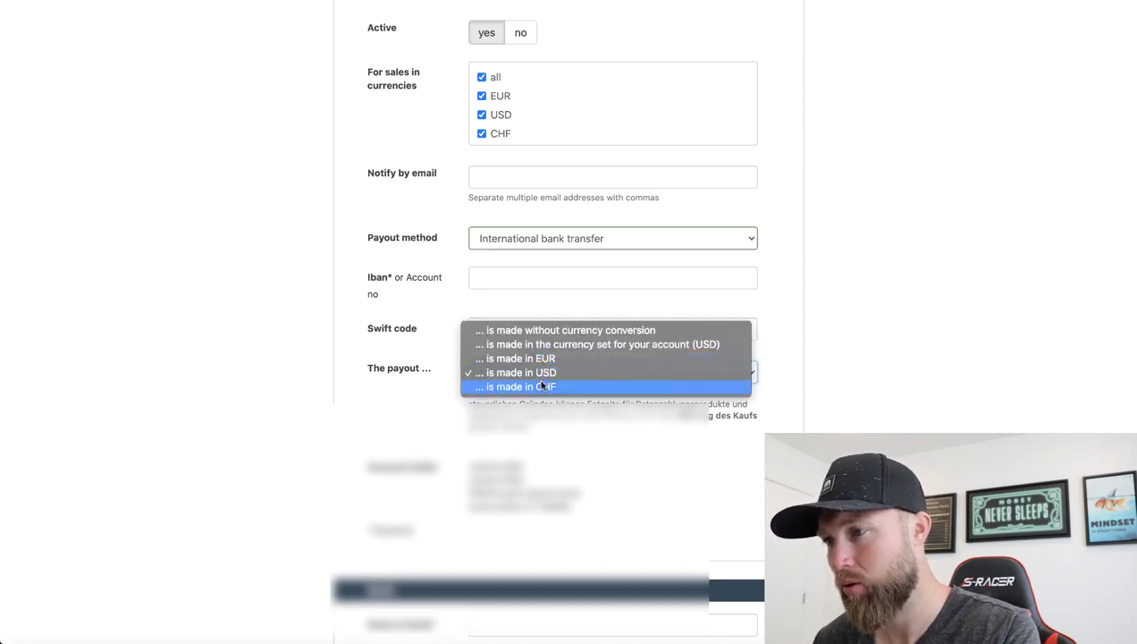
{"action": "left_click", "coordinate": [784, 413]}
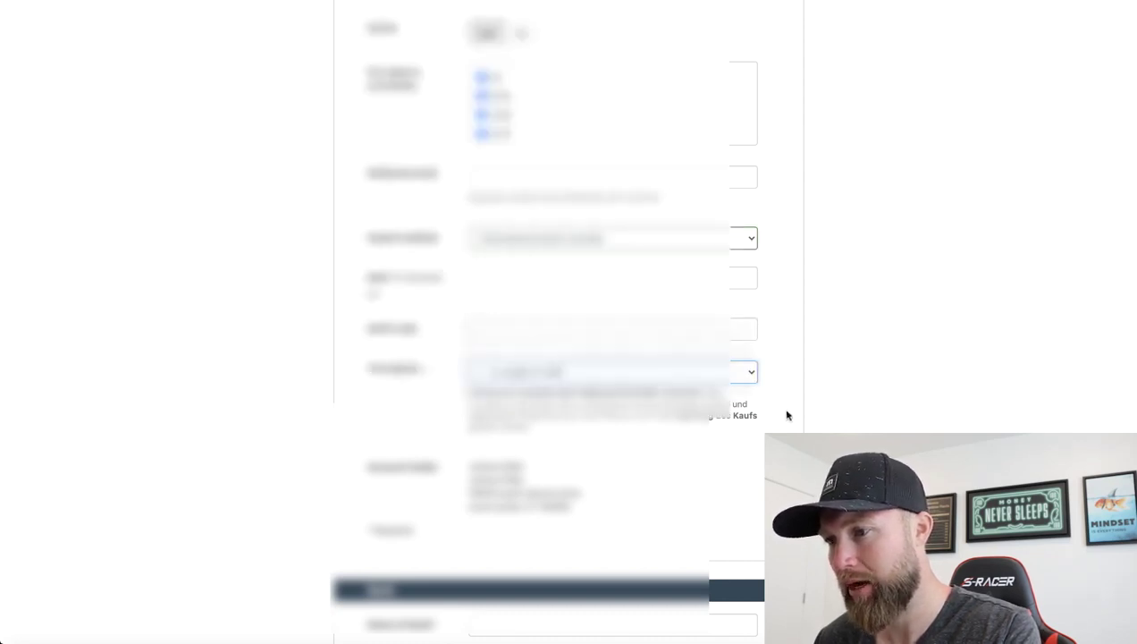
{"action": "scroll", "coordinate": [638, 340], "scroll_direction": "down", "scroll_amount": 5}
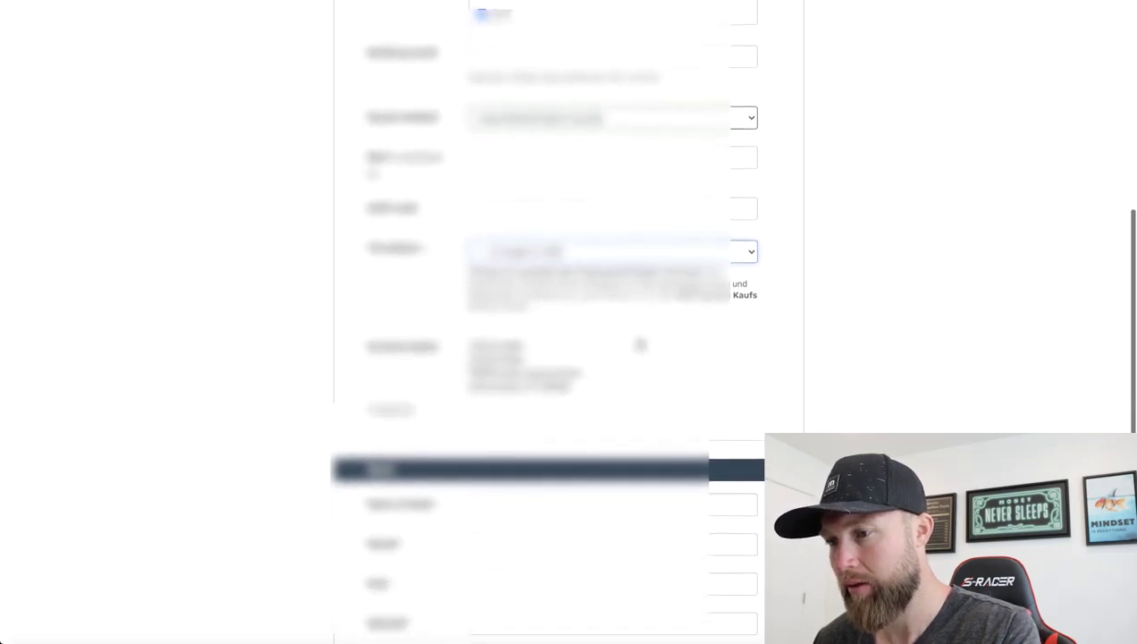
{"action": "scroll", "coordinate": [640, 344], "scroll_direction": "down", "scroll_amount": 3}
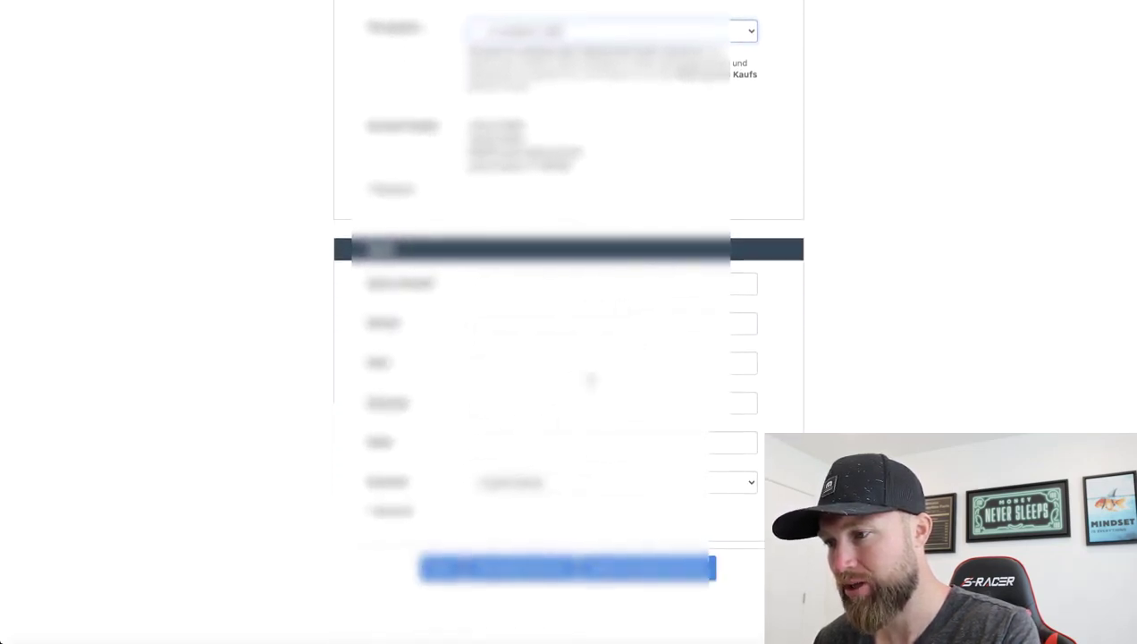
{"action": "scroll", "coordinate": [608, 411], "scroll_direction": "up", "scroll_amount": 10}
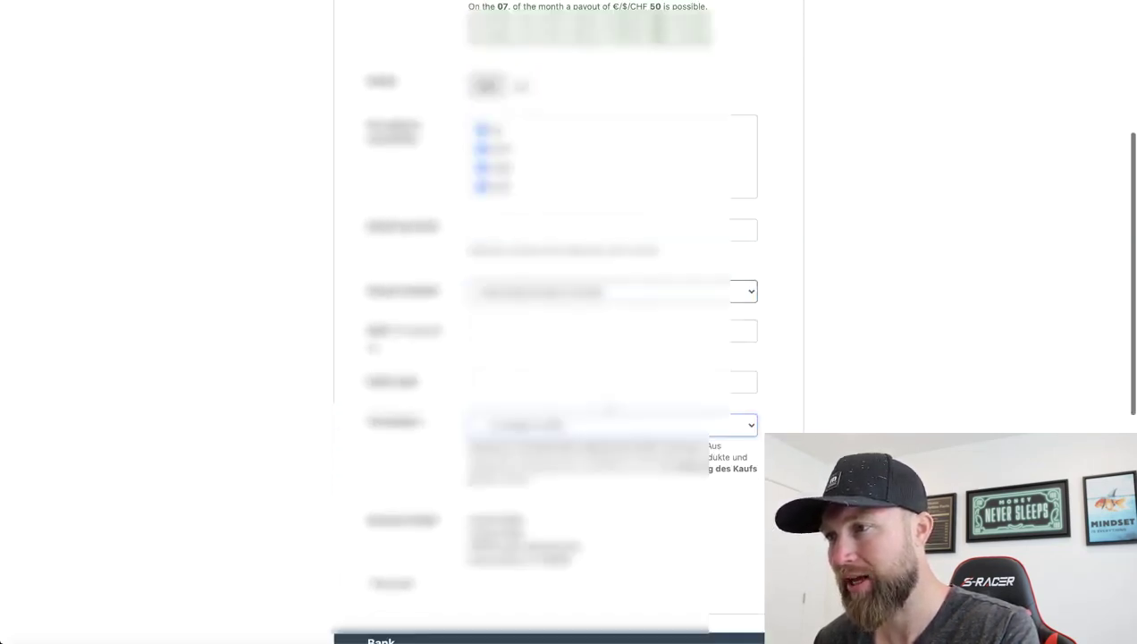
{"action": "mouse_move", "coordinate": [837, 52]}
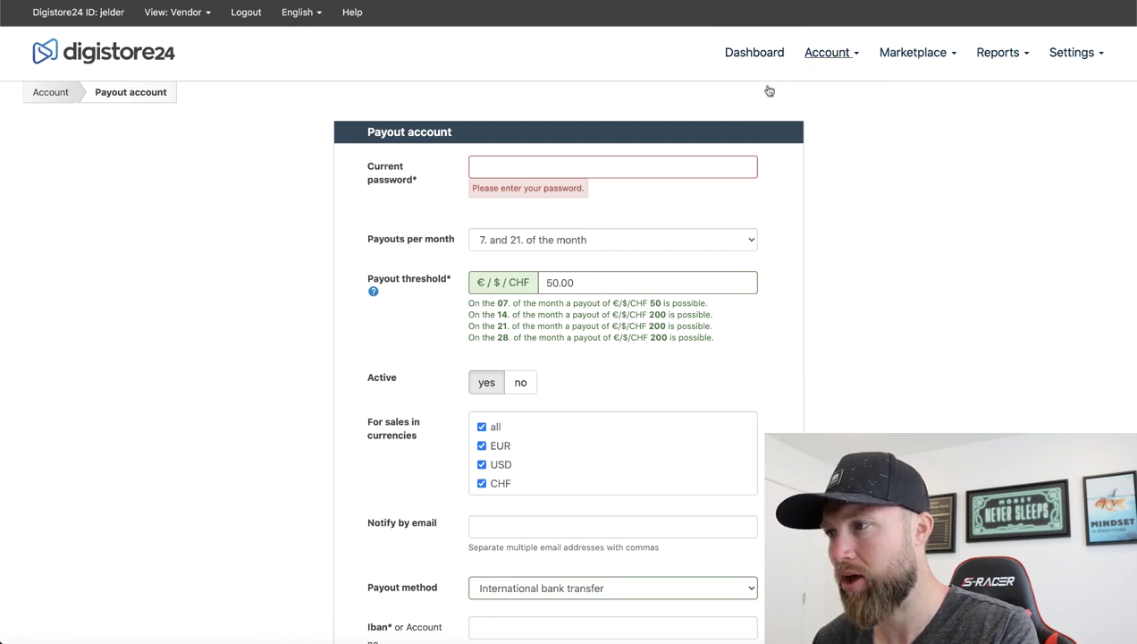
From the Marketplace menu, open 'All offers on the affiliate marketplace'
{"action": "left_click", "coordinate": [914, 55]}
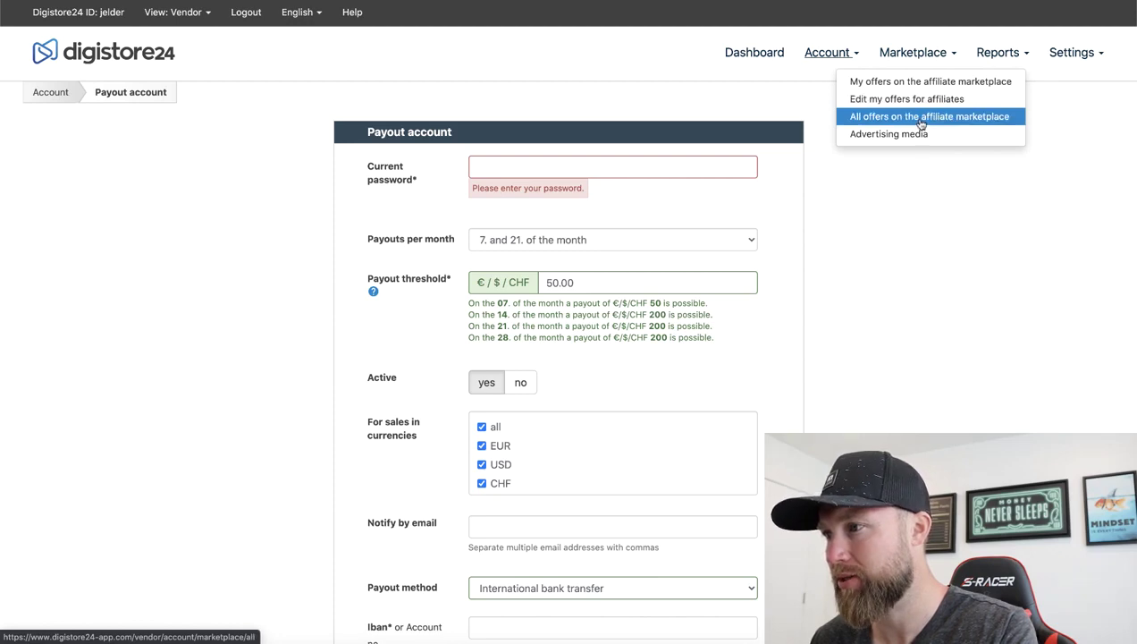
{"action": "left_click", "coordinate": [921, 121]}
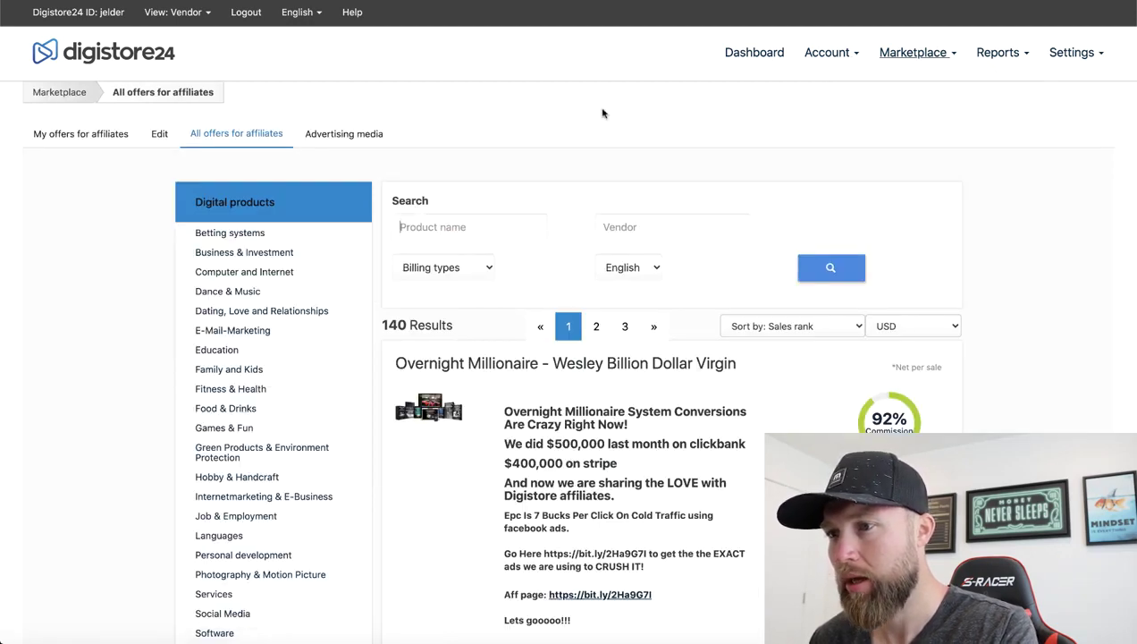
Sort the 140 marketplace offers by sales rank, putting Overnight Millionaire first
{"action": "scroll", "coordinate": [498, 165], "scroll_direction": "down", "scroll_amount": 2}
{"action": "scroll", "coordinate": [697, 250], "scroll_direction": "down", "scroll_amount": 3}
{"action": "scroll", "coordinate": [700, 264], "scroll_direction": "up", "scroll_amount": 2}
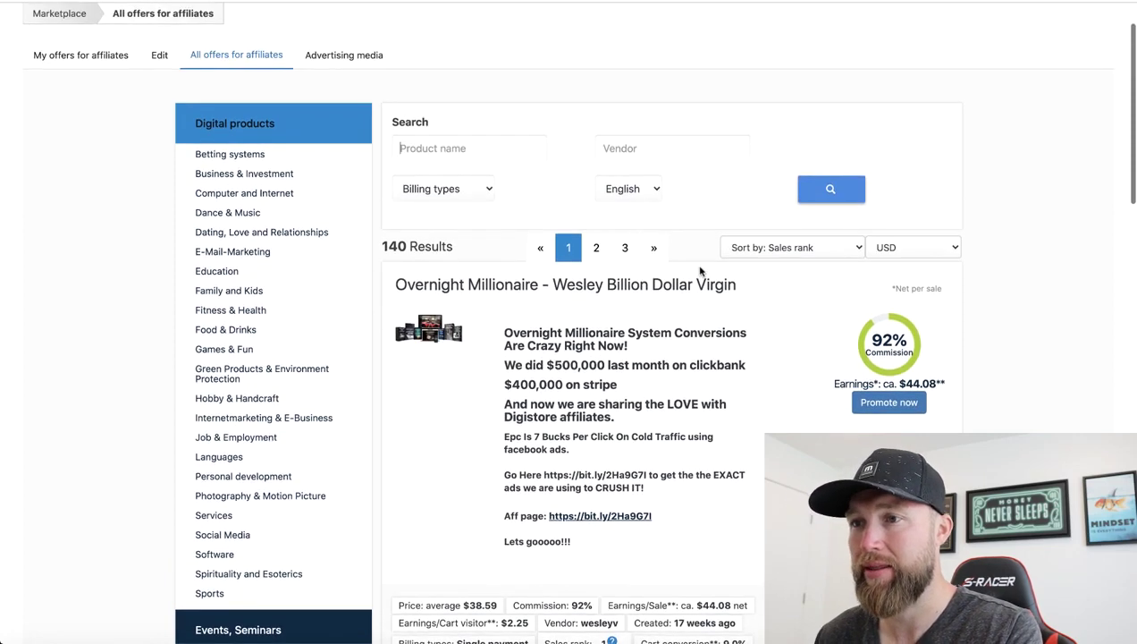
{"action": "scroll", "coordinate": [700, 271], "scroll_direction": "up", "scroll_amount": 1}
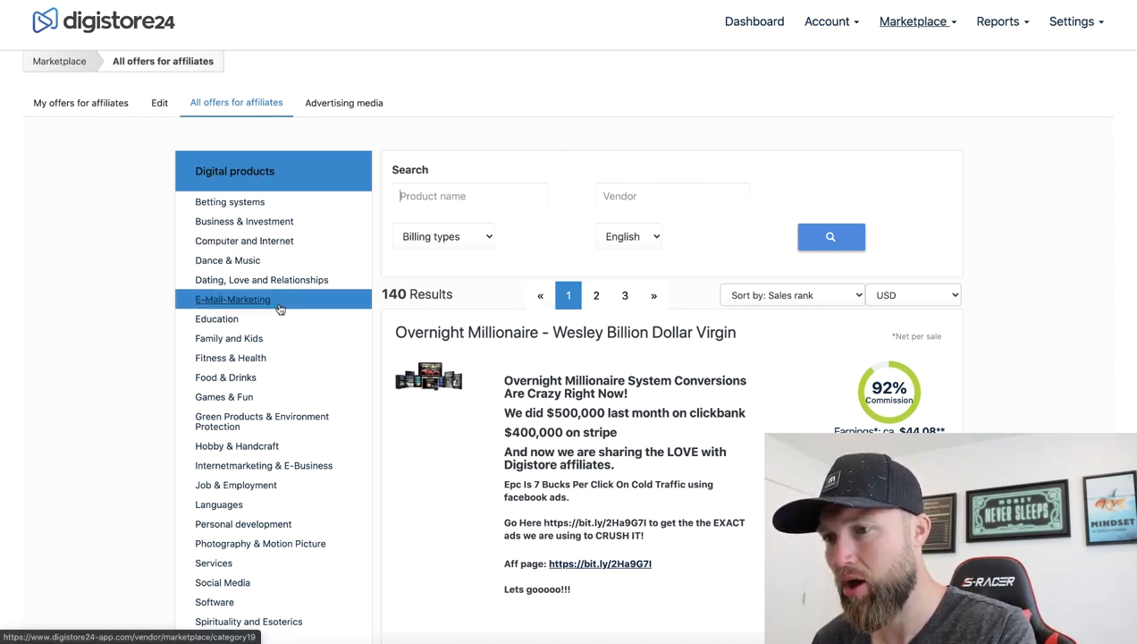
{"action": "scroll", "coordinate": [279, 297], "scroll_direction": "down", "scroll_amount": 3}
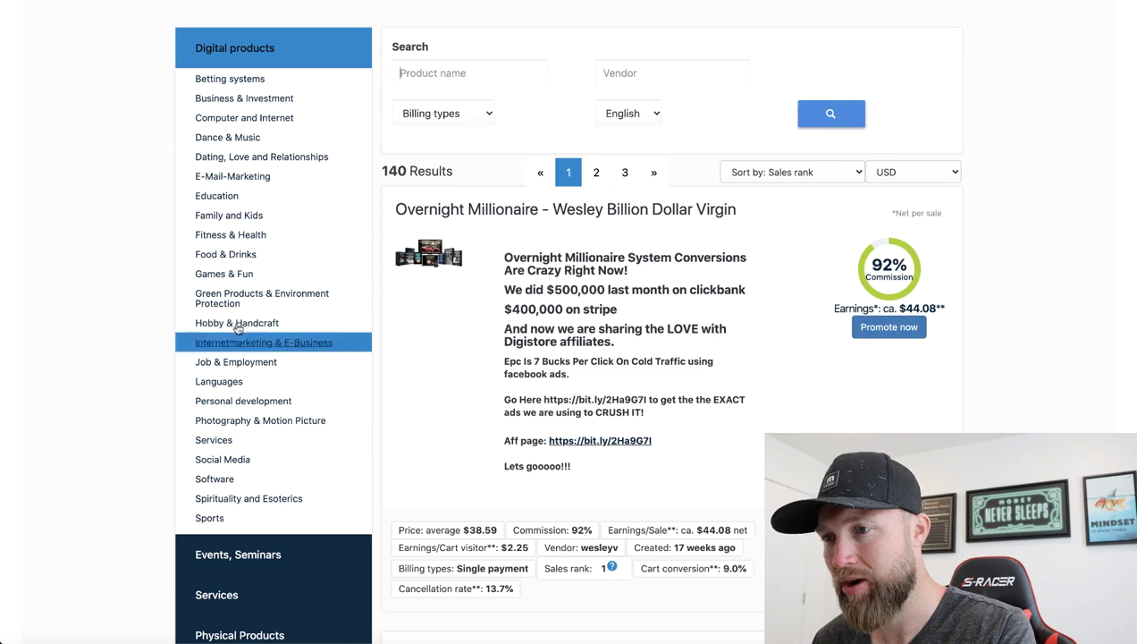
{"action": "scroll", "coordinate": [235, 253], "scroll_direction": "down", "scroll_amount": 1}
{"action": "scroll", "coordinate": [235, 253], "scroll_direction": "up", "scroll_amount": 1}
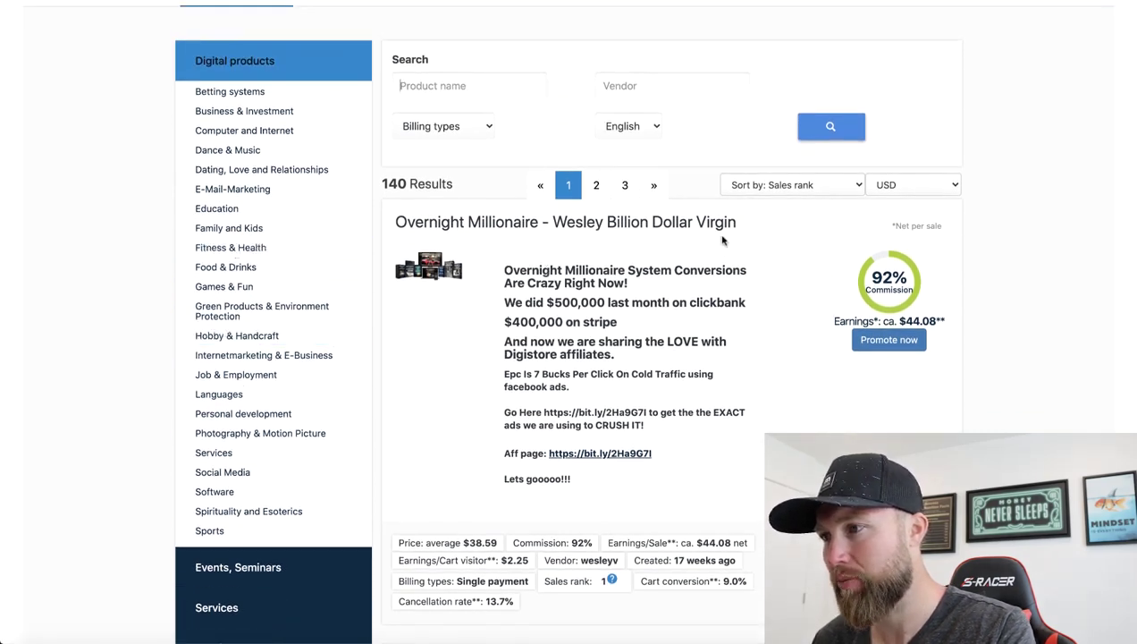
{"action": "left_click", "coordinate": [791, 184]}
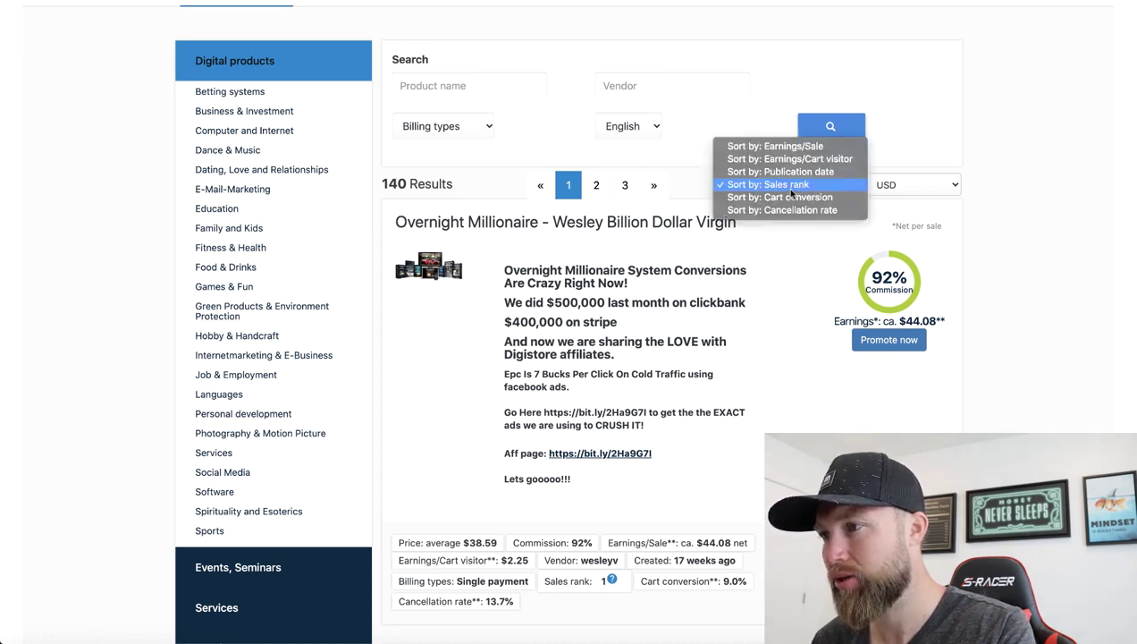
{"action": "left_click", "coordinate": [786, 187]}
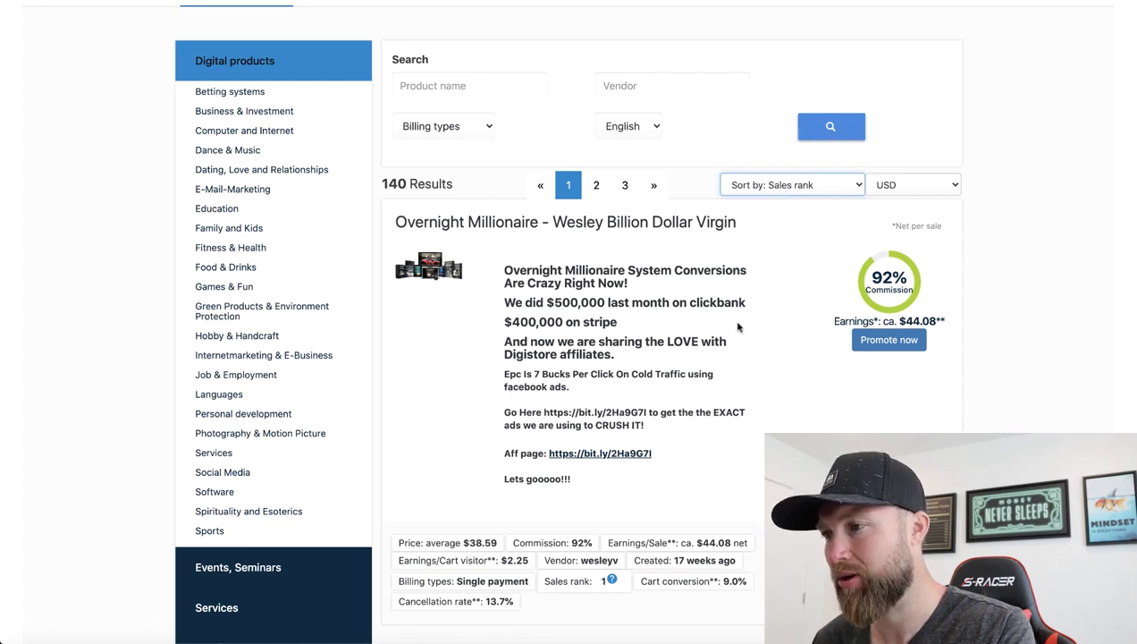
{"action": "scroll", "coordinate": [640, 284], "scroll_direction": "down", "scroll_amount": 2}
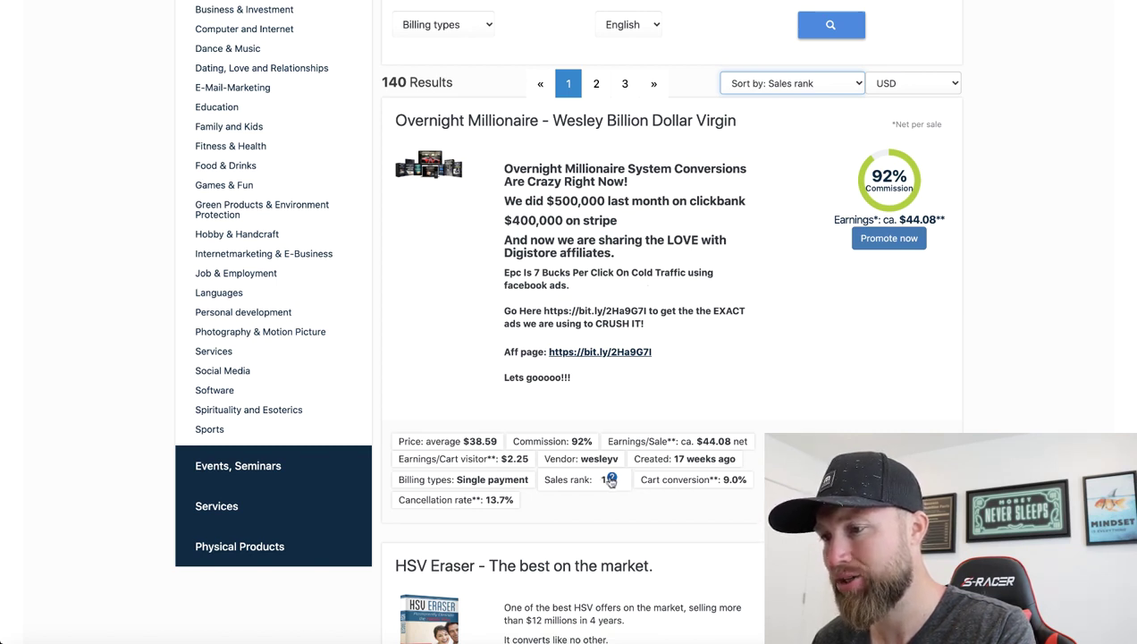
{"action": "left_click", "coordinate": [612, 480]}
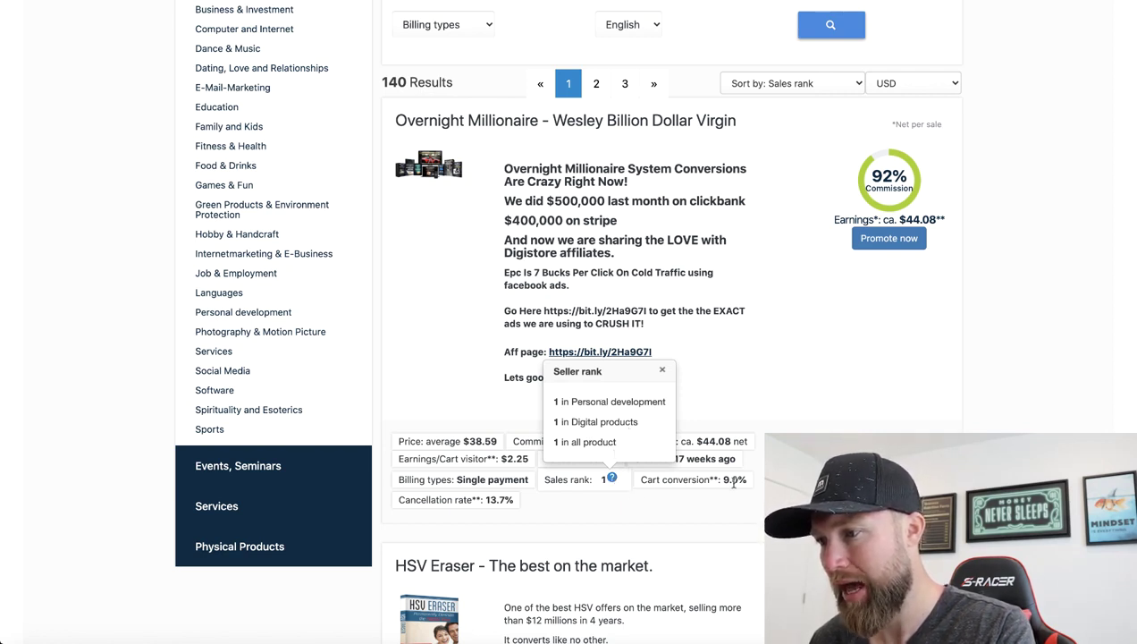
{"action": "left_click_drag", "start_coordinate": [741, 480], "coordinate": [725, 483]}
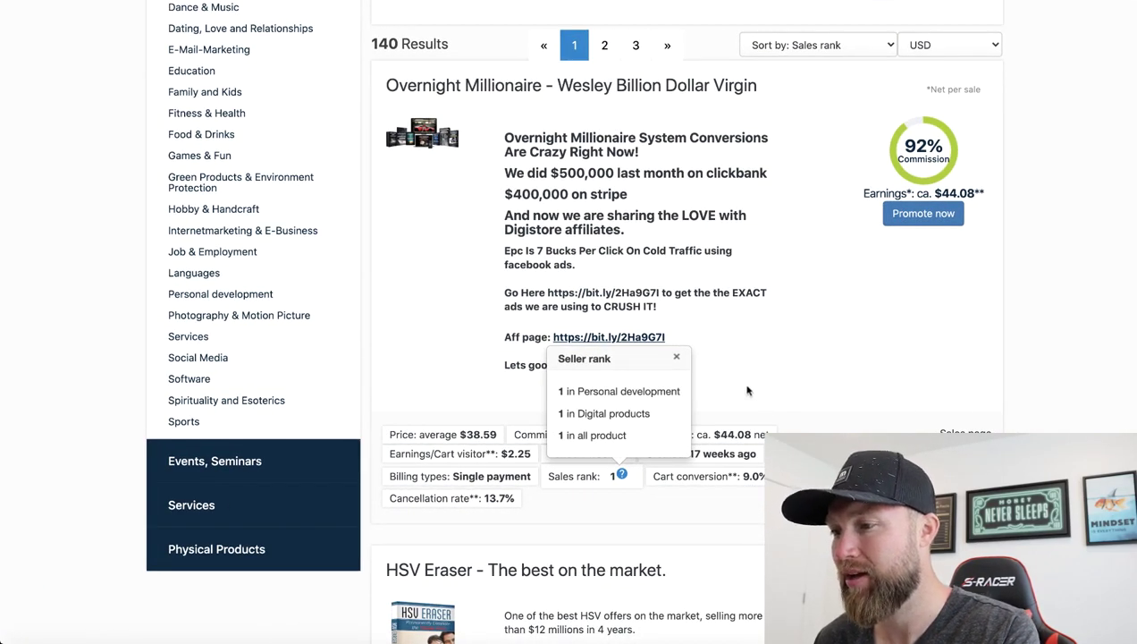
{"action": "left_click", "coordinate": [675, 358]}
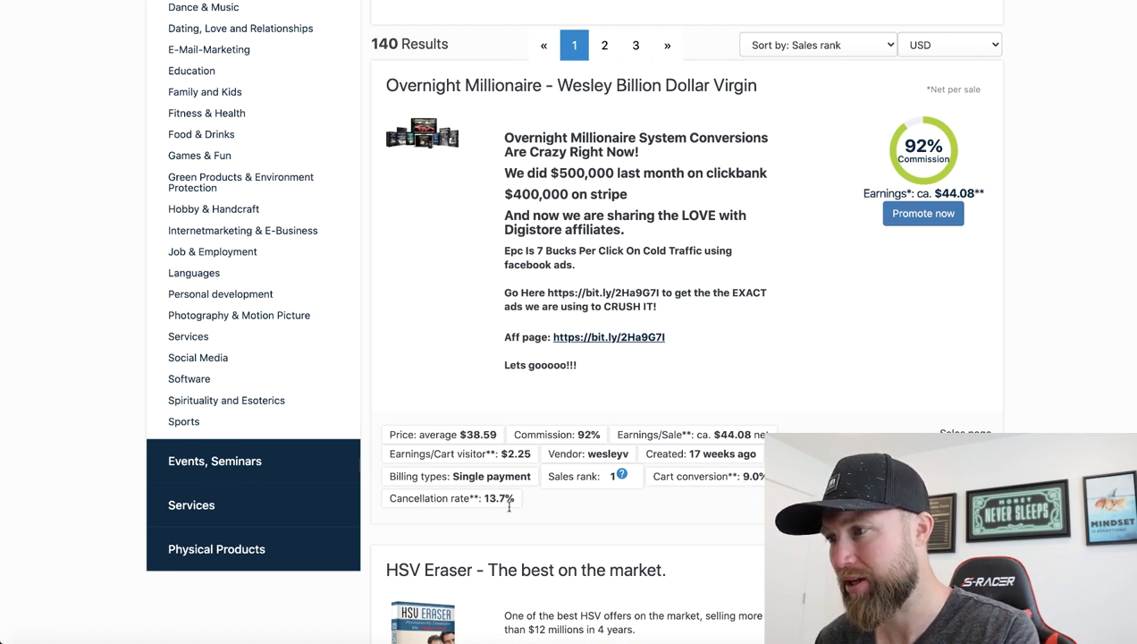
{"action": "scroll", "coordinate": [686, 414], "scroll_direction": "up", "scroll_amount": 1}
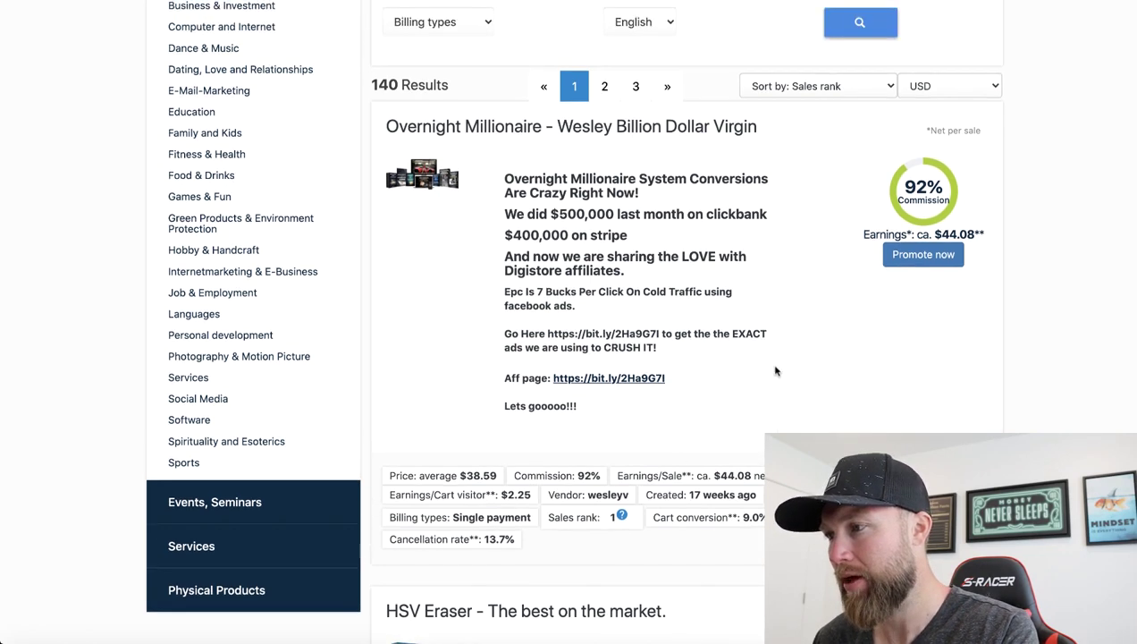
Promote Overnight Millionaire, select the generated promolink, and close the Success dialog
{"action": "left_click", "coordinate": [910, 257]}
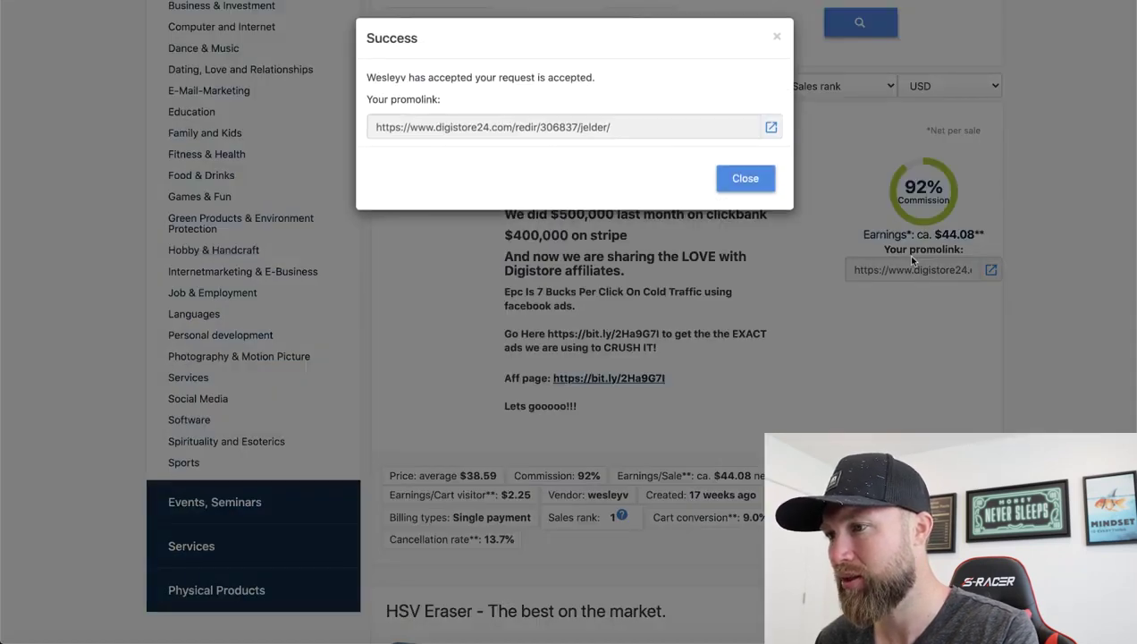
{"action": "left_click", "coordinate": [631, 130]}
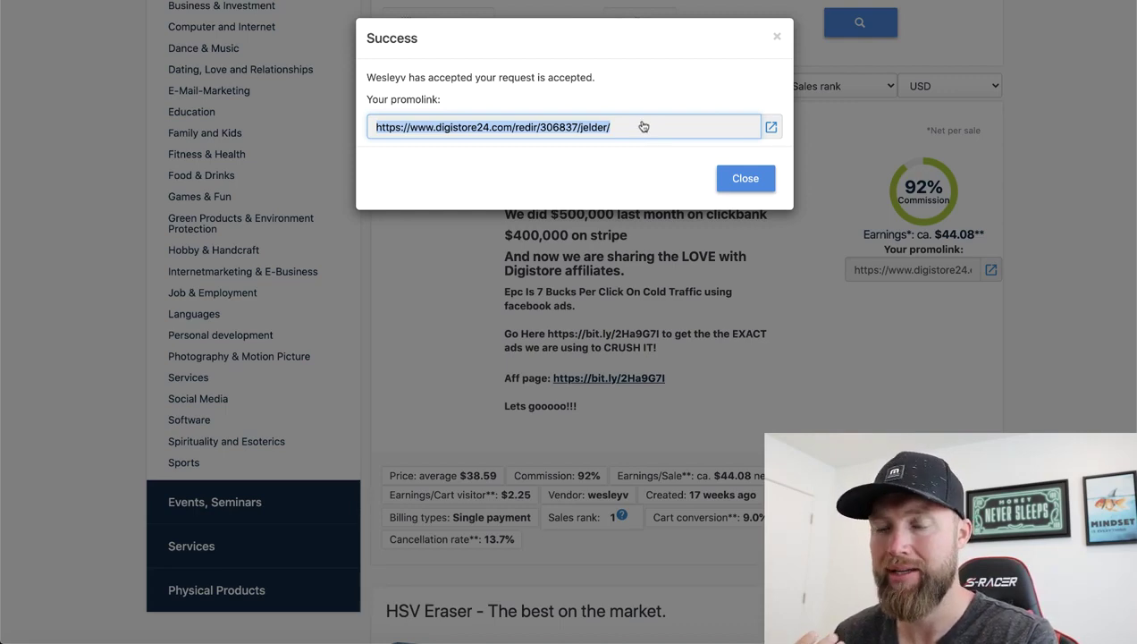
{"action": "left_click", "coordinate": [775, 37]}
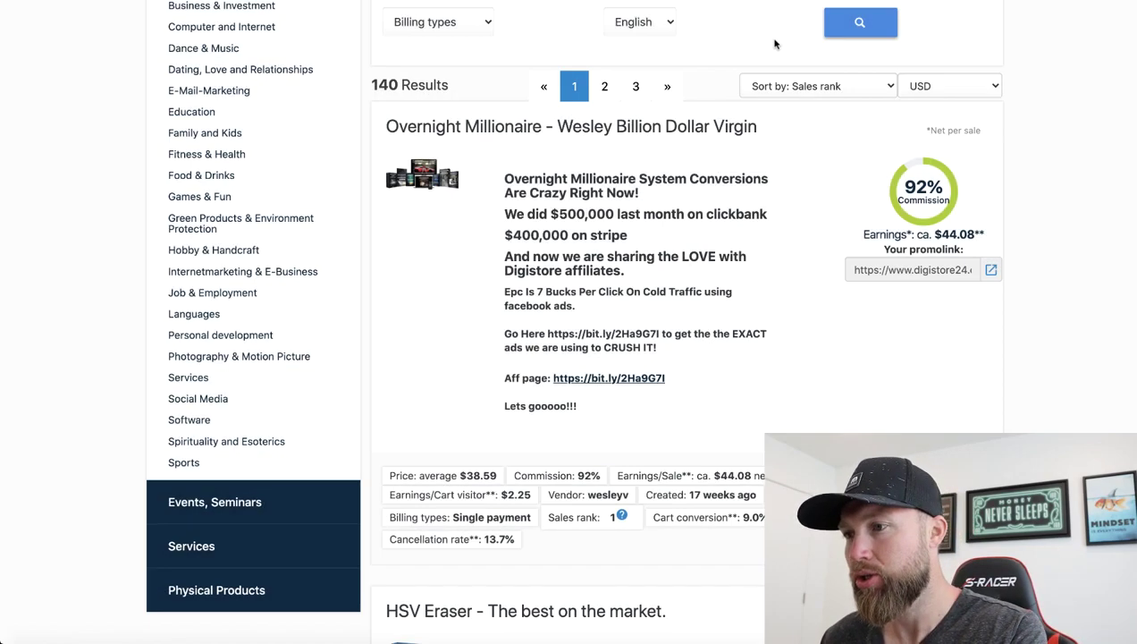
{"action": "scroll", "coordinate": [734, 260], "scroll_direction": "down", "scroll_amount": 4}
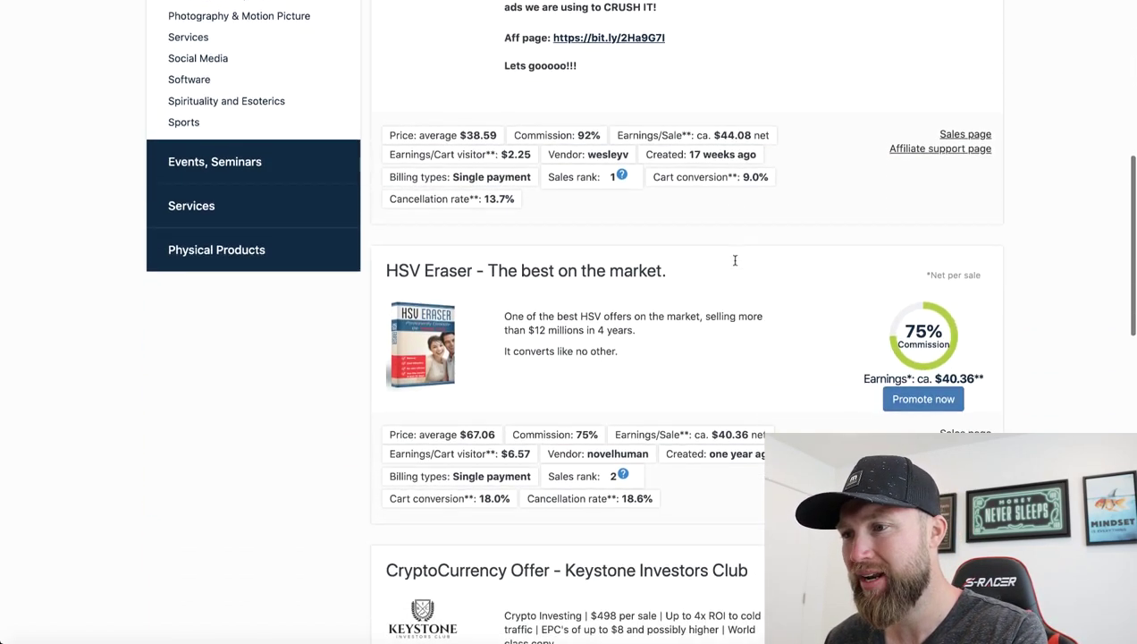
{"action": "scroll", "coordinate": [735, 260], "scroll_direction": "down", "scroll_amount": 1}
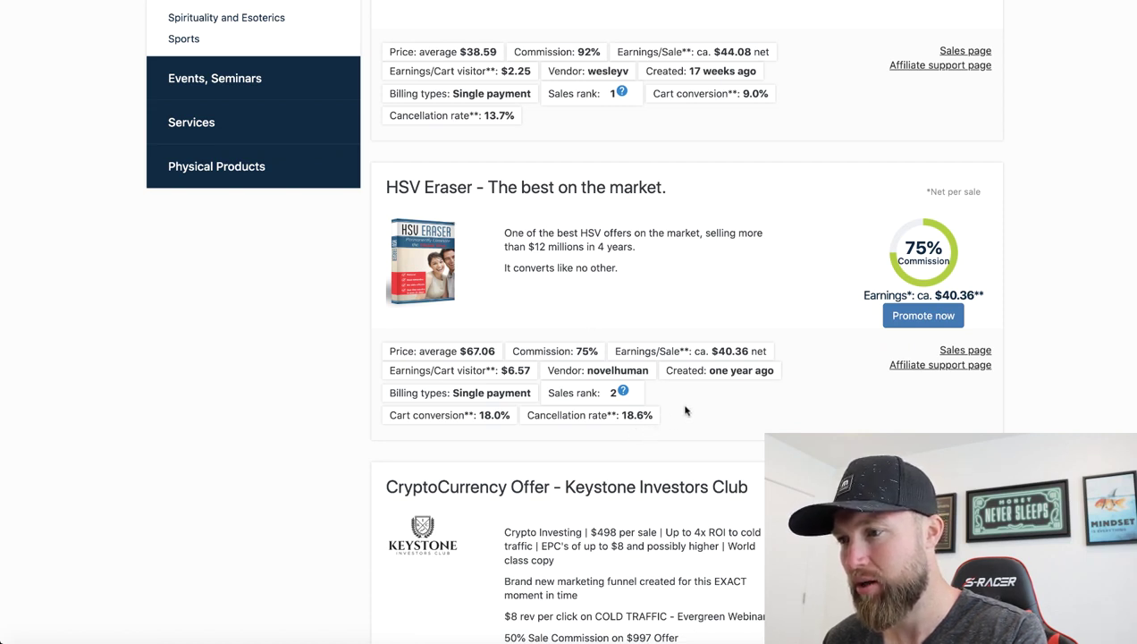
{"action": "left_click_drag", "start_coordinate": [481, 420], "coordinate": [509, 420]}
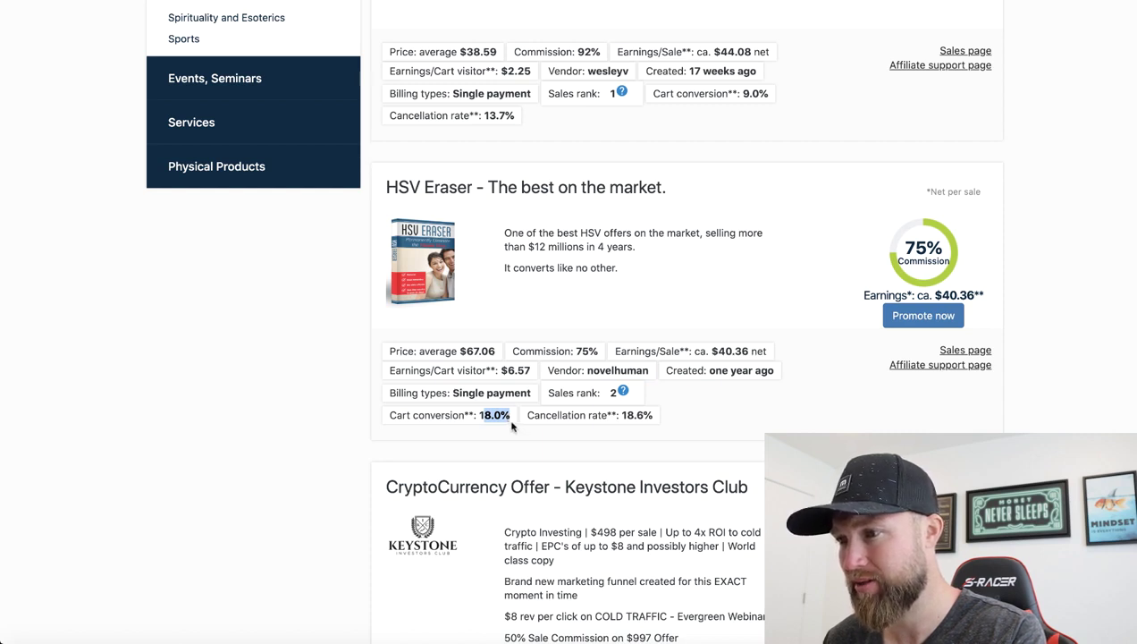
{"action": "left_click_drag", "start_coordinate": [615, 415], "coordinate": [653, 420]}
{"action": "left_click", "coordinate": [757, 400]}
{"action": "scroll", "coordinate": [805, 394], "scroll_direction": "up", "scroll_amount": 5}
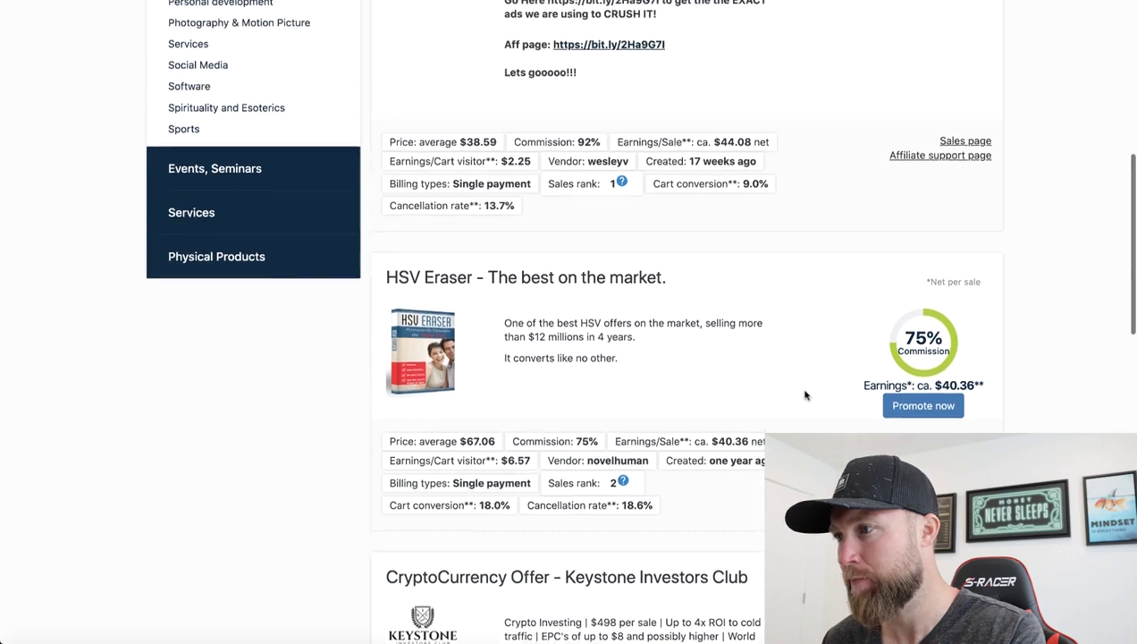
{"action": "scroll", "coordinate": [808, 393], "scroll_direction": "down", "scroll_amount": 1}
{"action": "scroll", "coordinate": [807, 393], "scroll_direction": "up", "scroll_amount": 2}
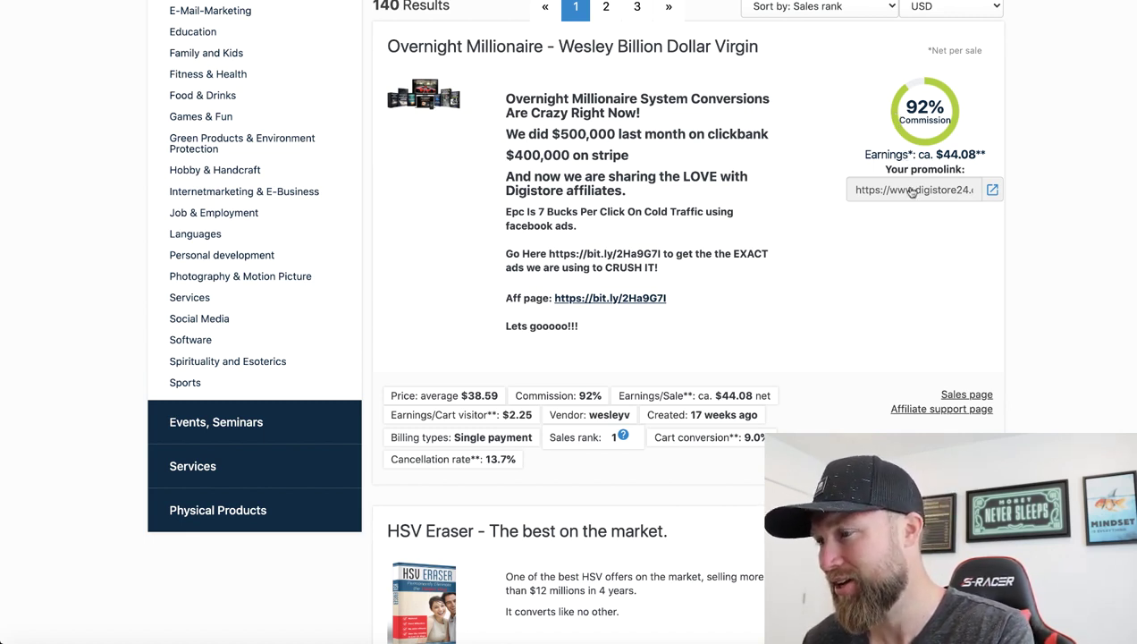
{"action": "left_click_drag", "start_coordinate": [981, 153], "coordinate": [936, 151]}
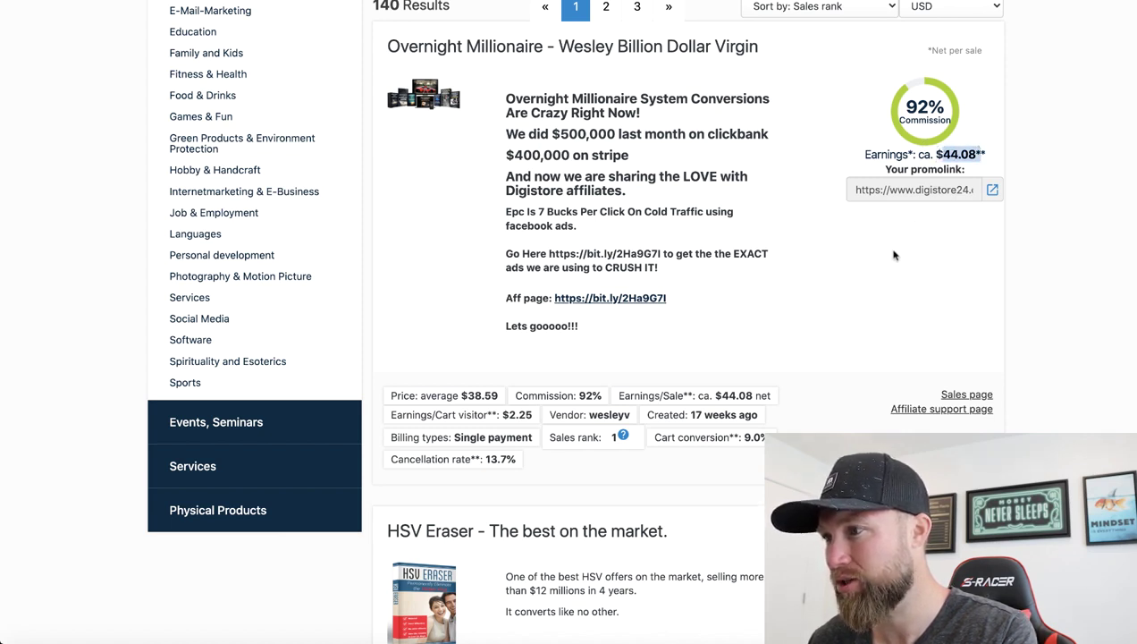
{"action": "left_click", "coordinate": [959, 150]}
{"action": "scroll", "coordinate": [852, 316], "scroll_direction": "down", "scroll_amount": 2}
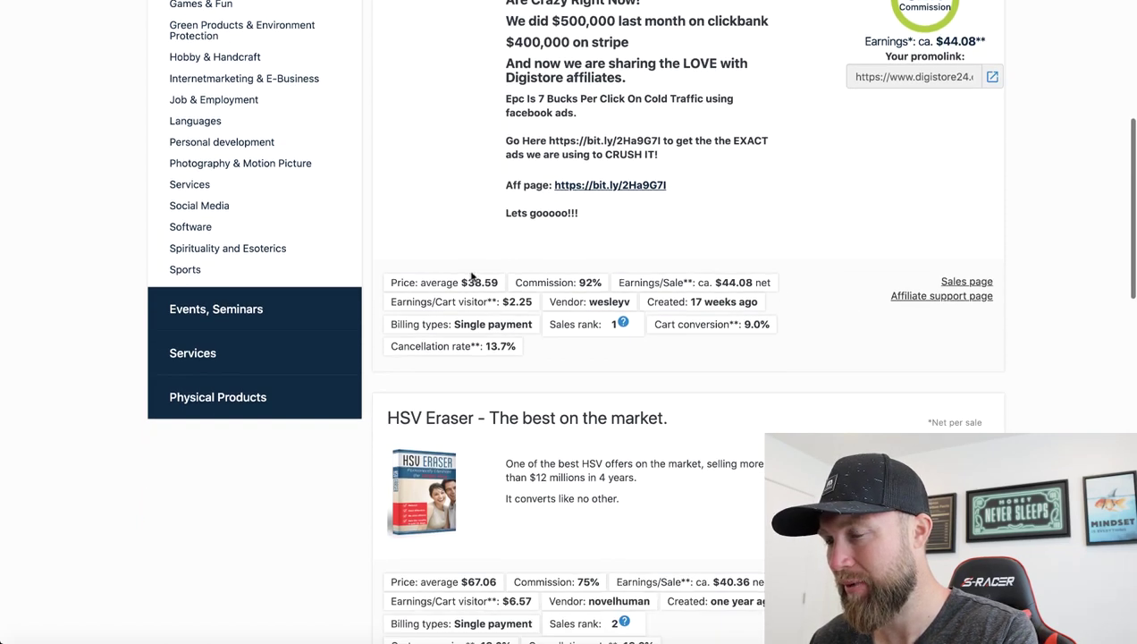
{"action": "left_click_drag", "start_coordinate": [496, 281], "coordinate": [457, 282]}
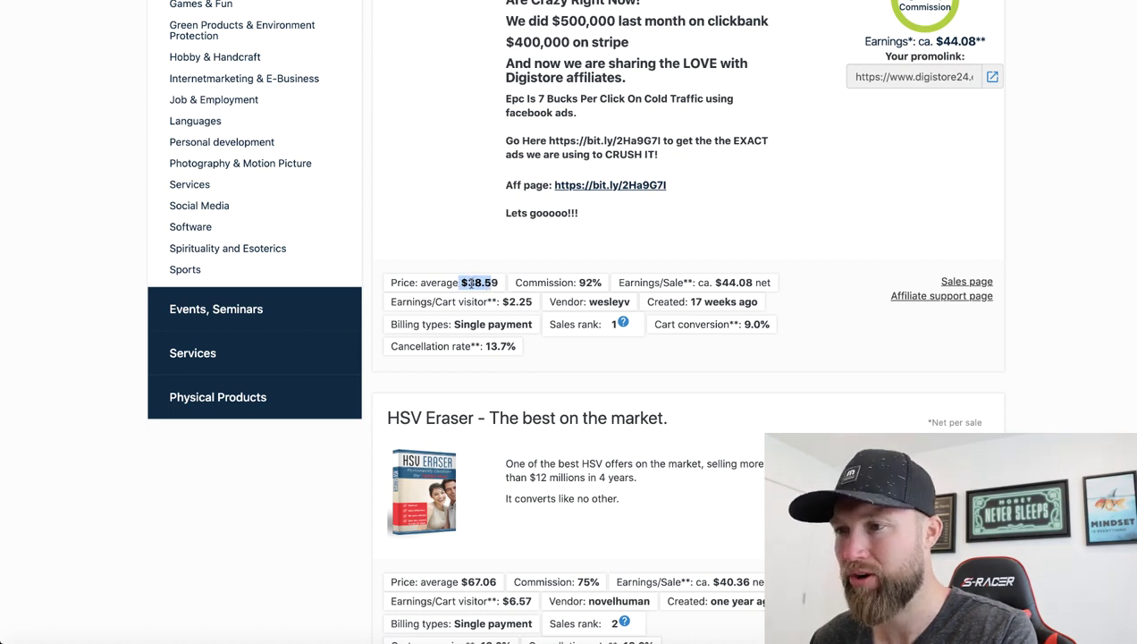
{"action": "left_click_drag", "start_coordinate": [459, 283], "coordinate": [502, 285]}
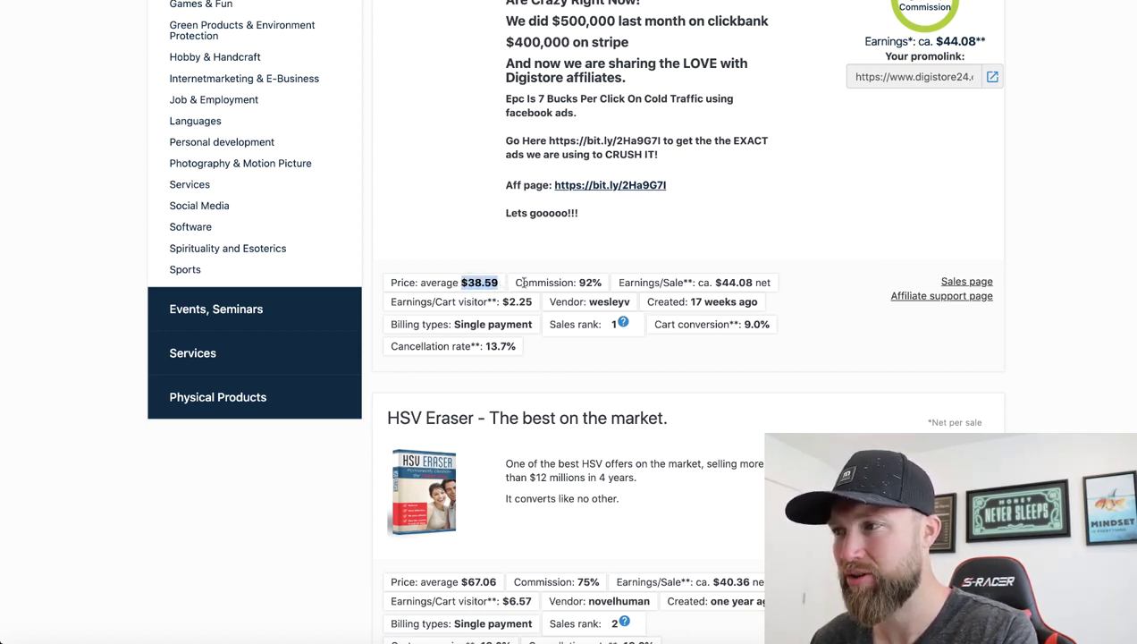
{"action": "scroll", "coordinate": [913, 167], "scroll_direction": "down", "scroll_amount": 3}
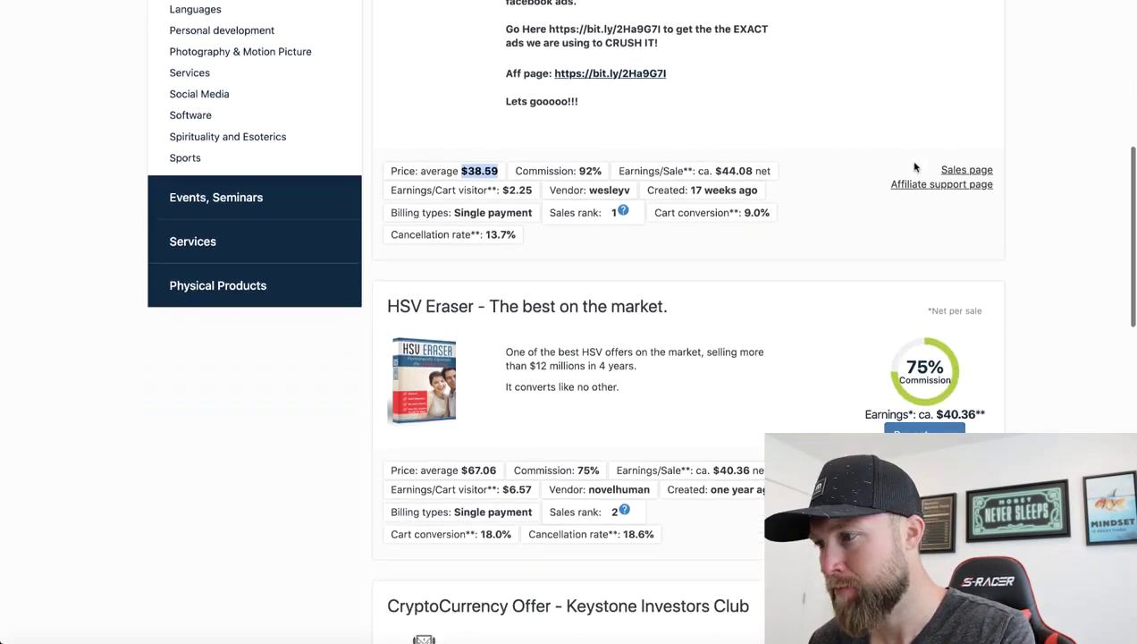
{"action": "scroll", "coordinate": [914, 167], "scroll_direction": "down", "scroll_amount": 1}
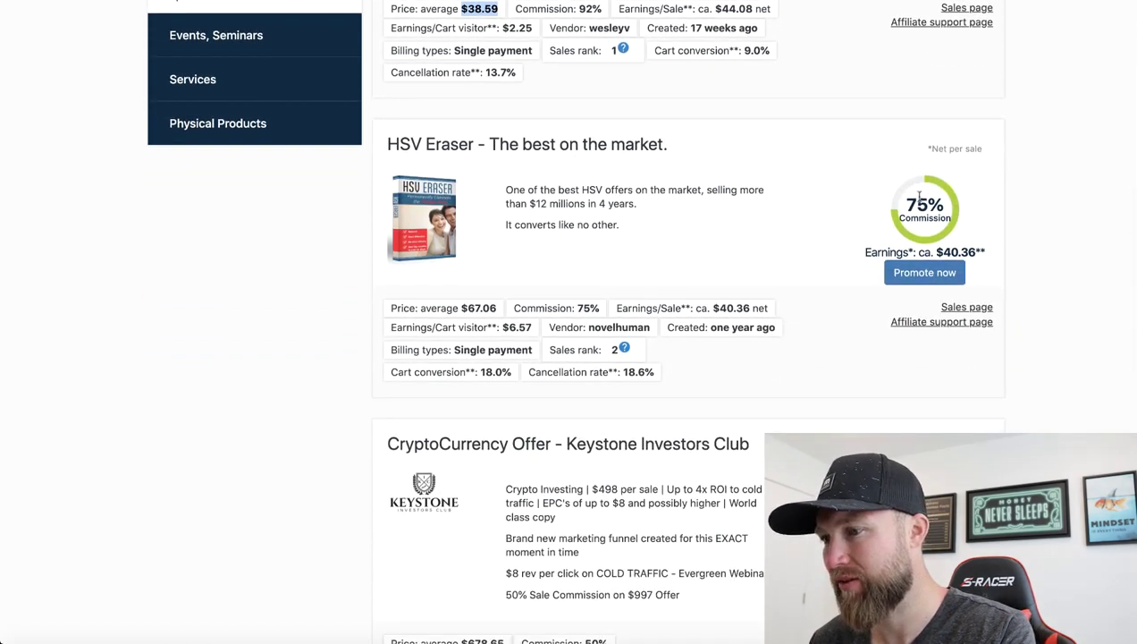
{"action": "scroll", "coordinate": [889, 257], "scroll_direction": "down", "scroll_amount": 2}
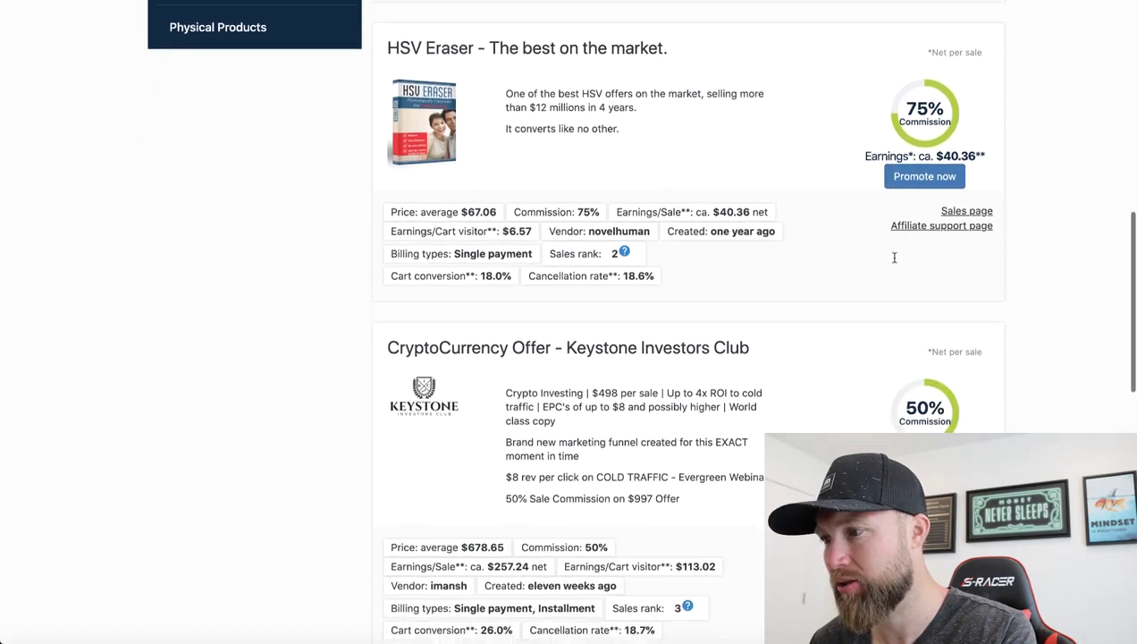
{"action": "scroll", "coordinate": [914, 345], "scroll_direction": "down", "scroll_amount": 2}
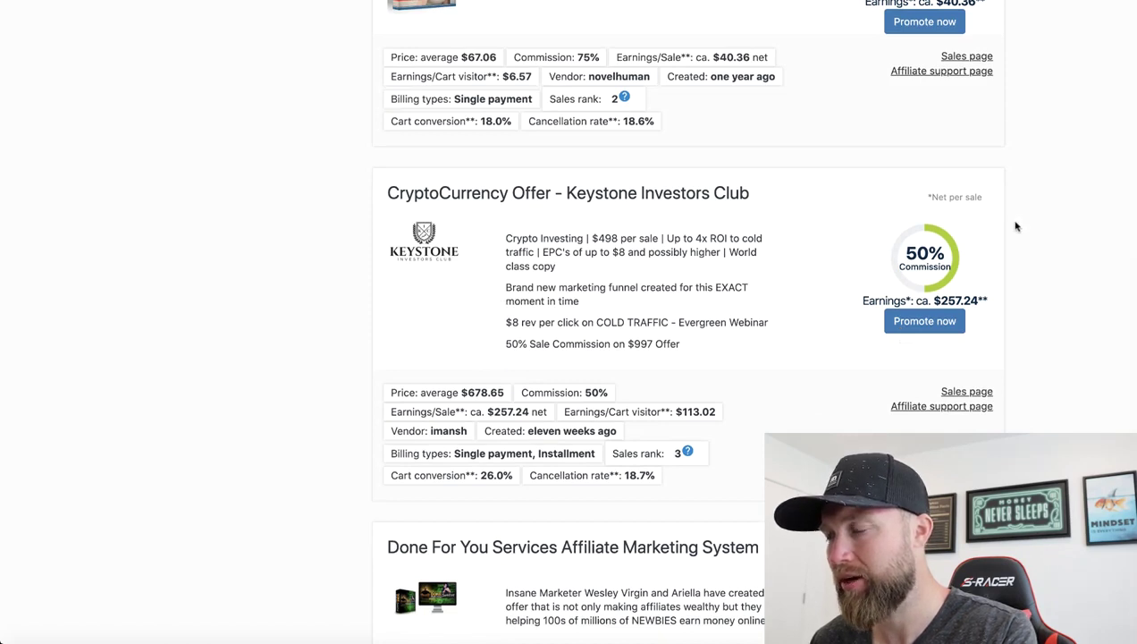
{"action": "scroll", "coordinate": [1006, 250], "scroll_direction": "up", "scroll_amount": 1}
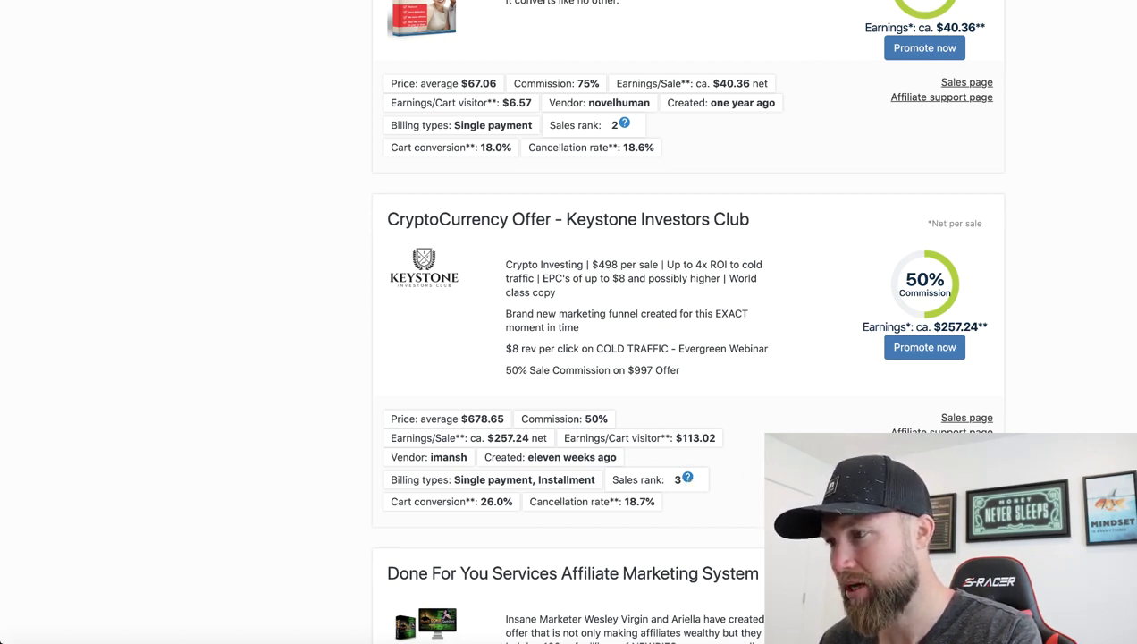
{"action": "left_click_drag", "start_coordinate": [981, 329], "coordinate": [944, 329]}
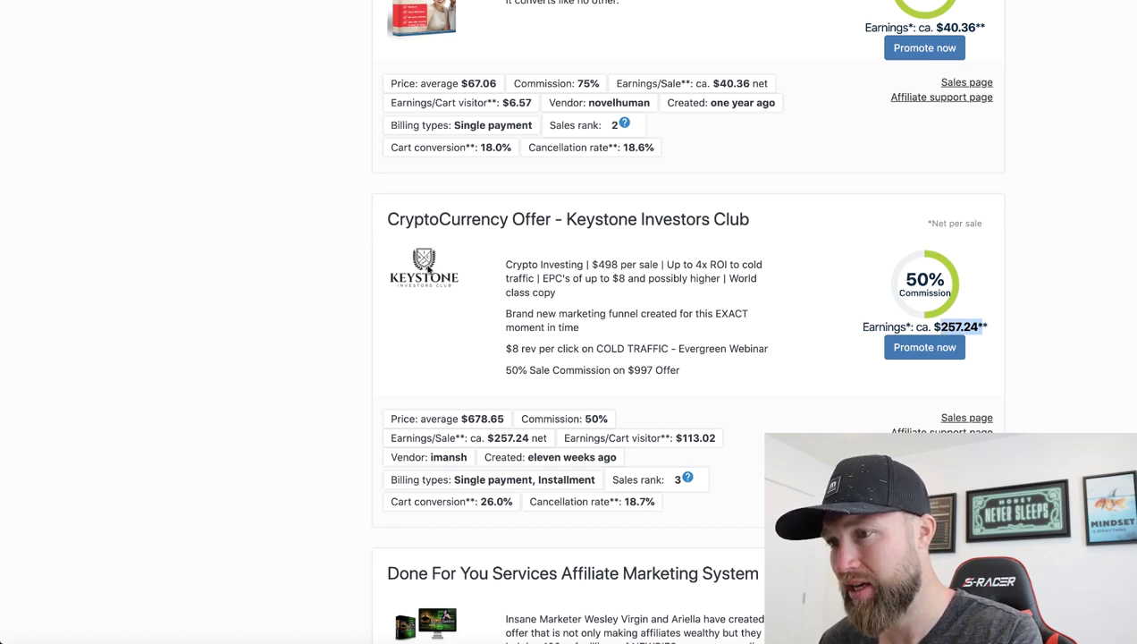
{"action": "scroll", "coordinate": [868, 416], "scroll_direction": "down", "scroll_amount": 4}
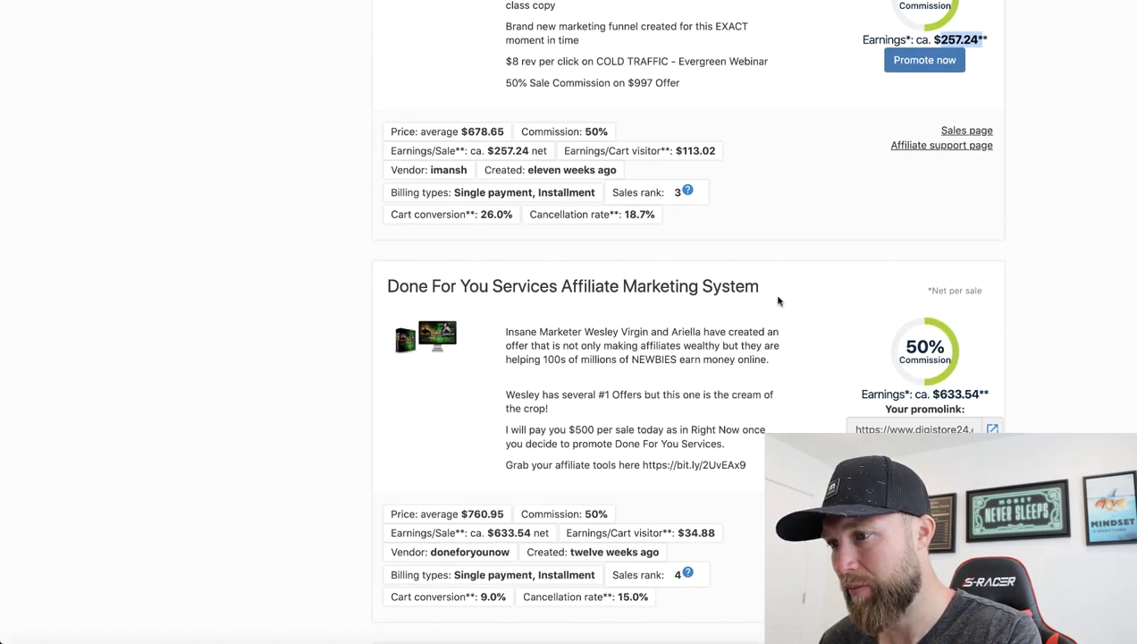
{"action": "left_click_drag", "start_coordinate": [935, 393], "coordinate": [974, 393]}
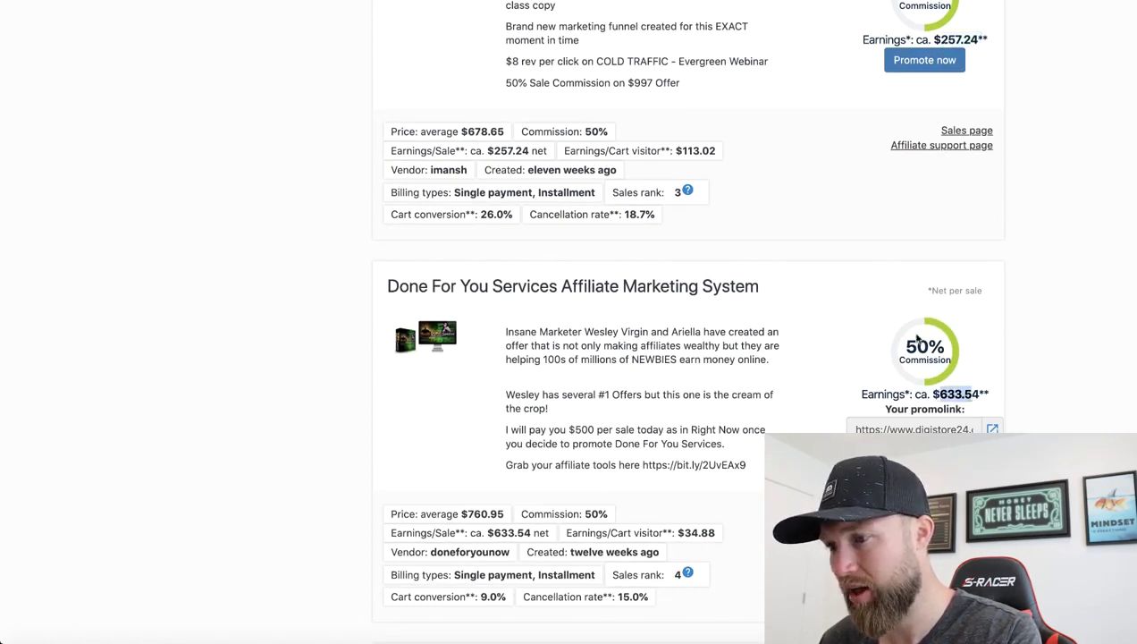
{"action": "scroll", "coordinate": [918, 338], "scroll_direction": "down", "scroll_amount": 2}
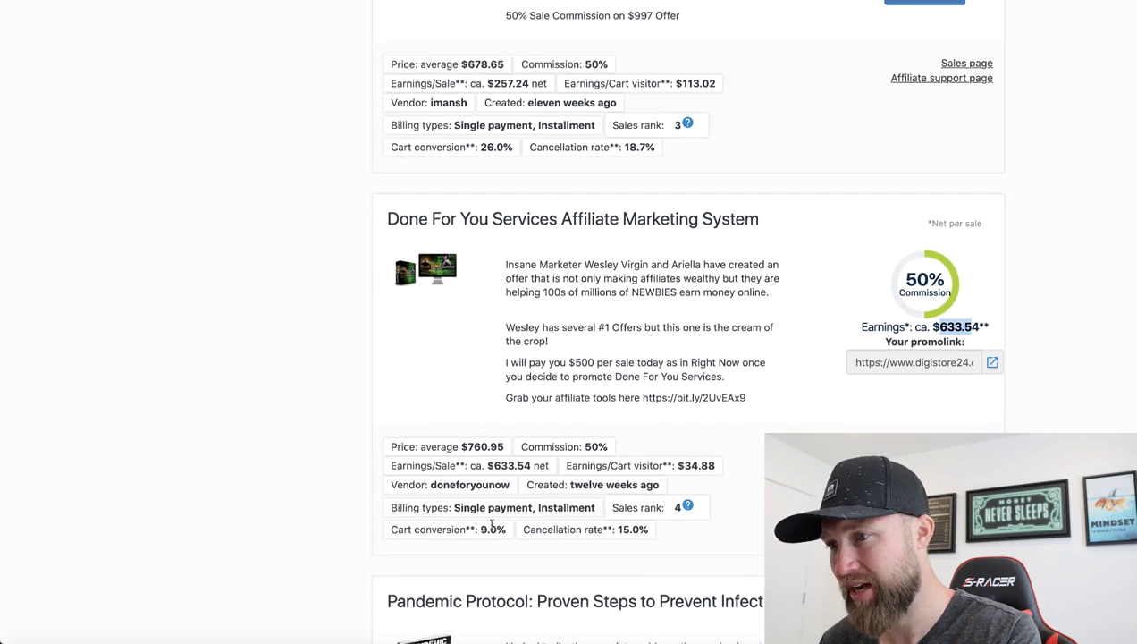
{"action": "scroll", "coordinate": [662, 504], "scroll_direction": "down", "scroll_amount": 5}
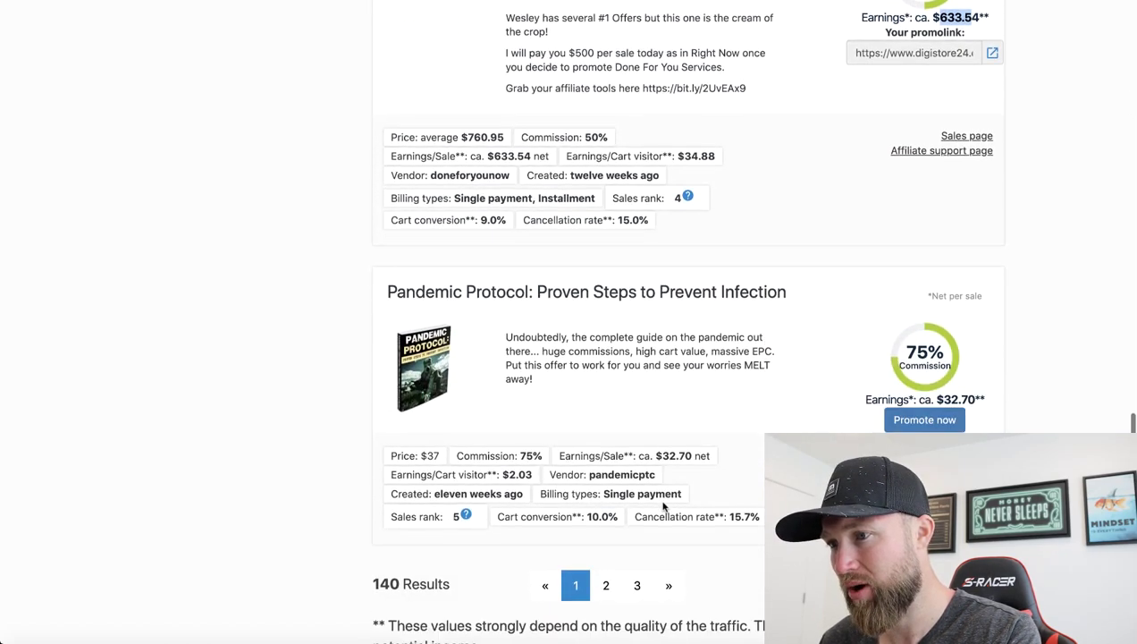
{"action": "scroll", "coordinate": [663, 507], "scroll_direction": "down", "scroll_amount": 1}
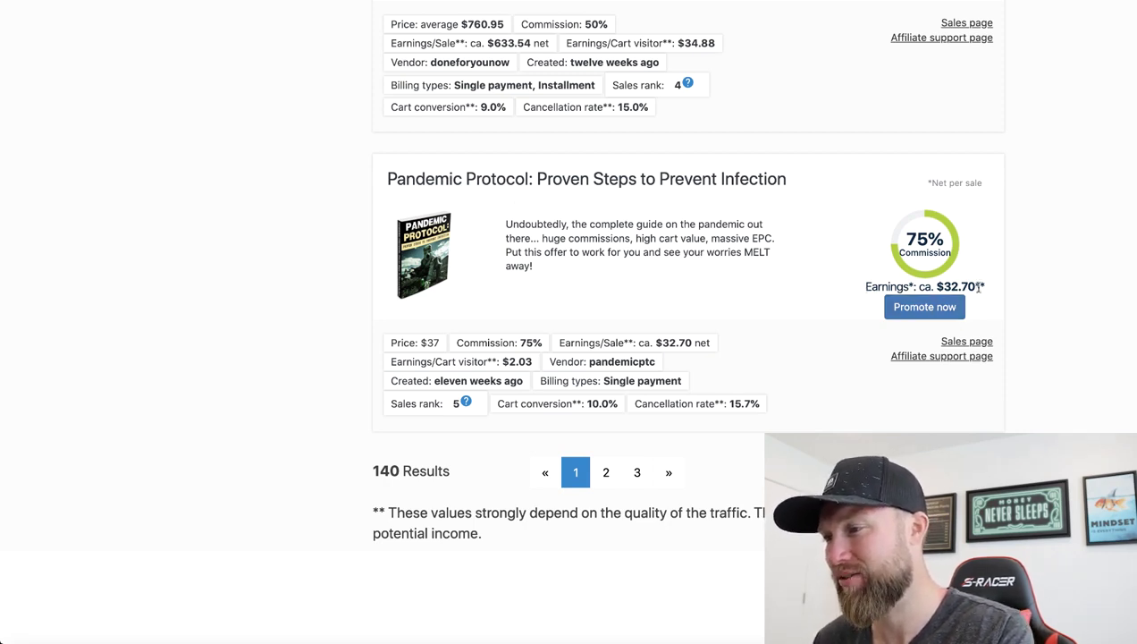
{"action": "scroll", "coordinate": [863, 302], "scroll_direction": "down", "scroll_amount": 1}
{"action": "scroll", "coordinate": [863, 302], "scroll_direction": "up", "scroll_amount": 3}
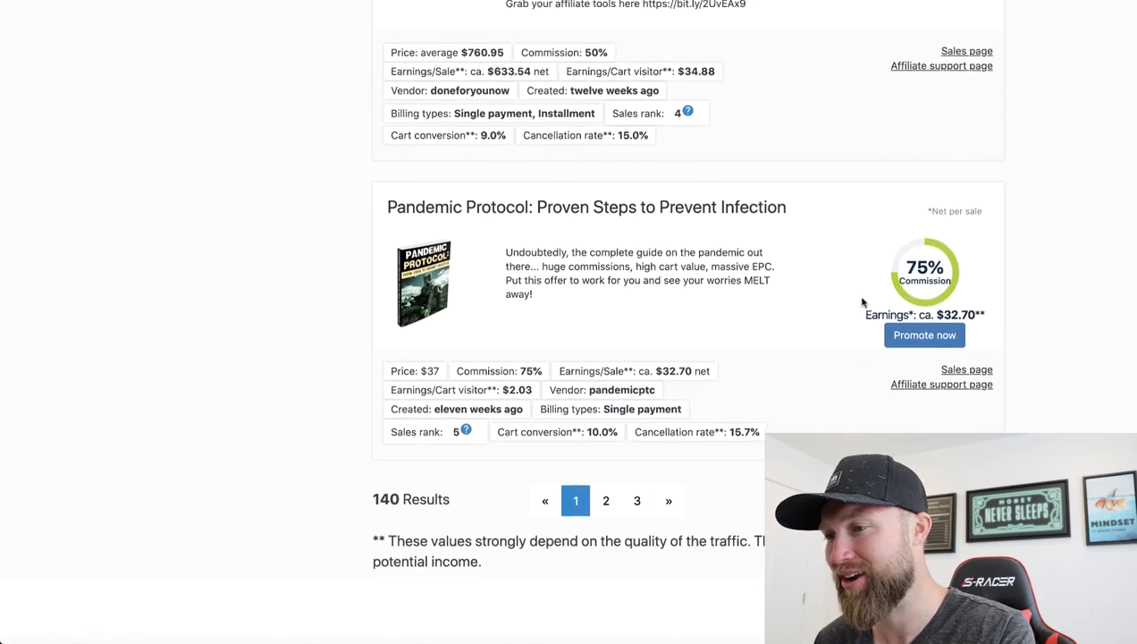